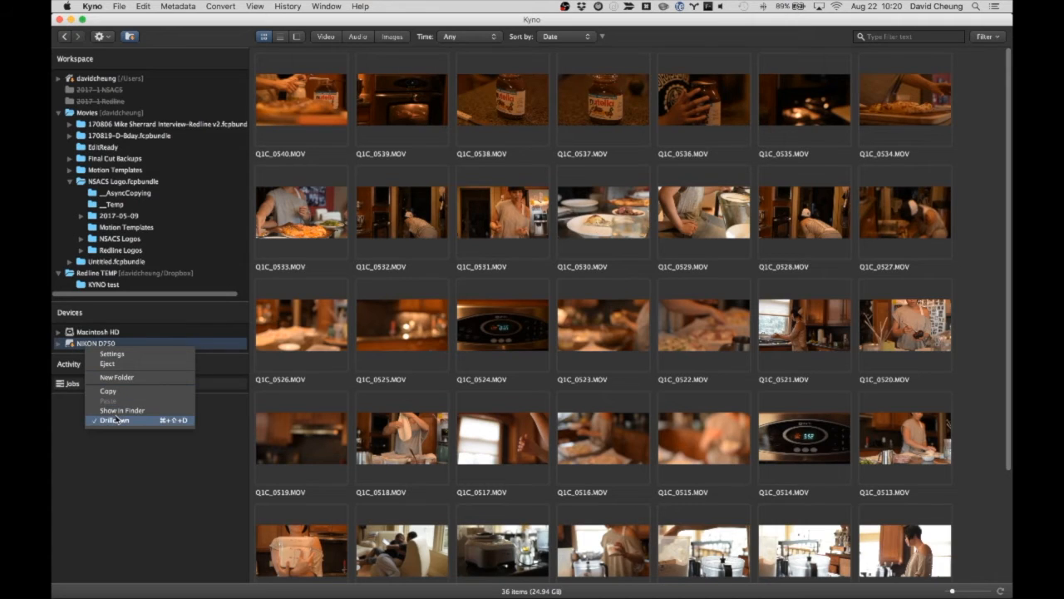
Expand the NIKON D750 device and its DCIM folder down to the 180ND750 folder
left_click(119, 420)
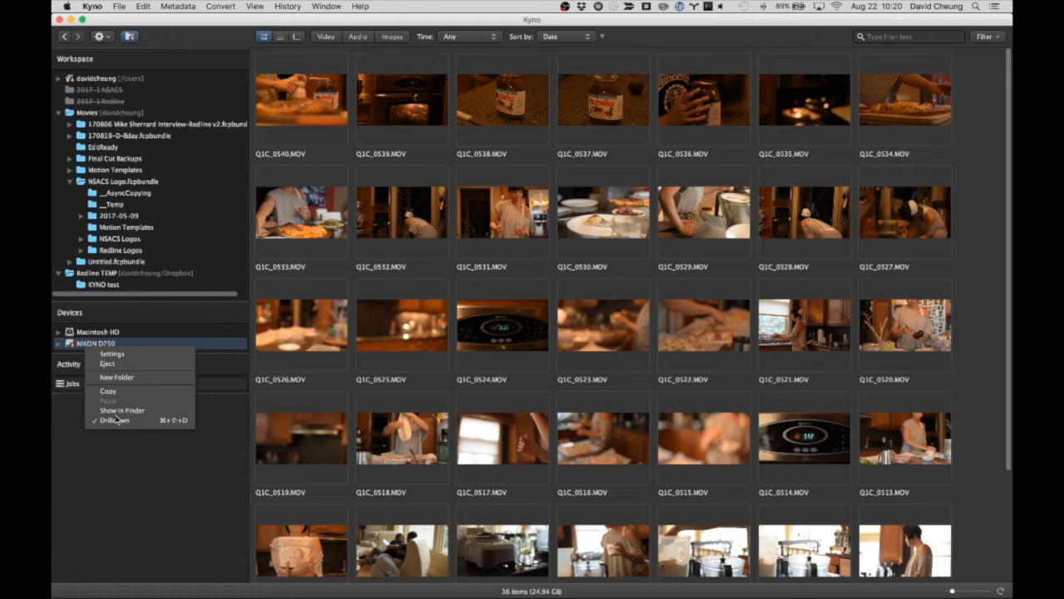
left_click(58, 342)
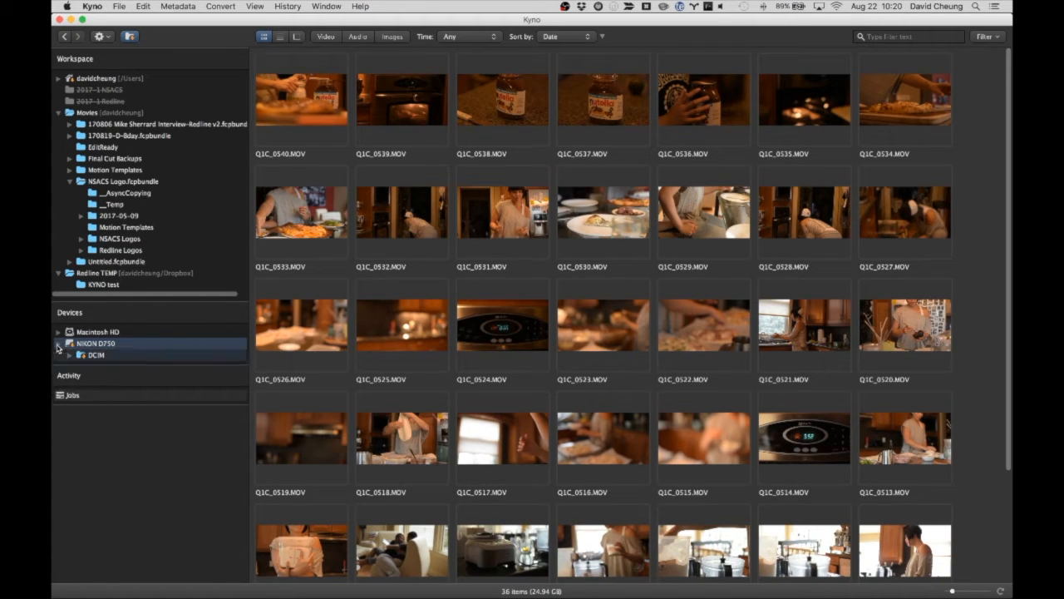
left_click(66, 355)
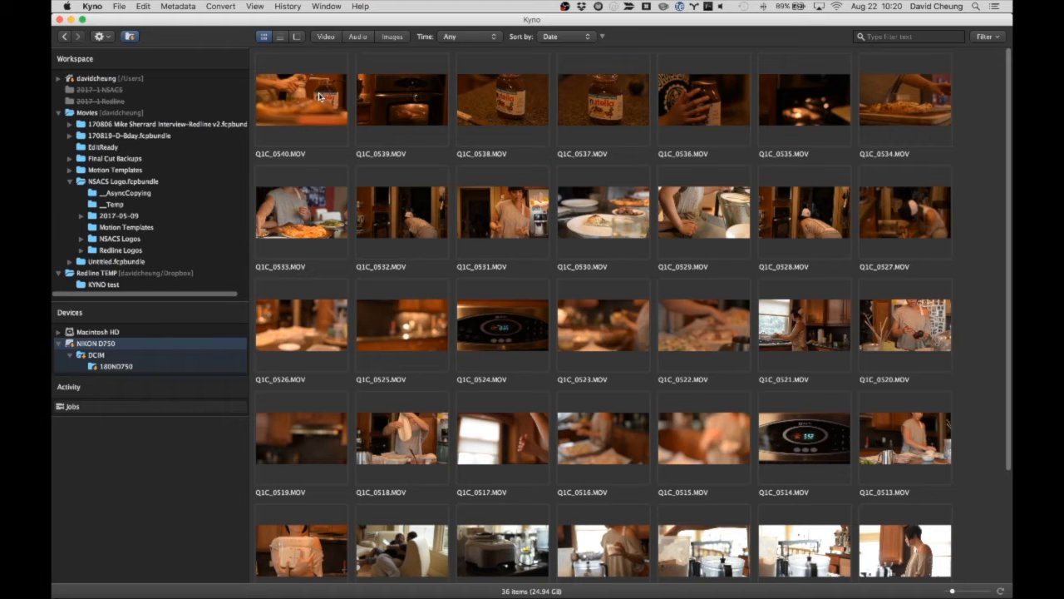
Turn on the Video, Audio and Images filters, and test the Video filter by switching it off and back on
left_click(327, 36)
left_click(357, 36)
left_click(391, 37)
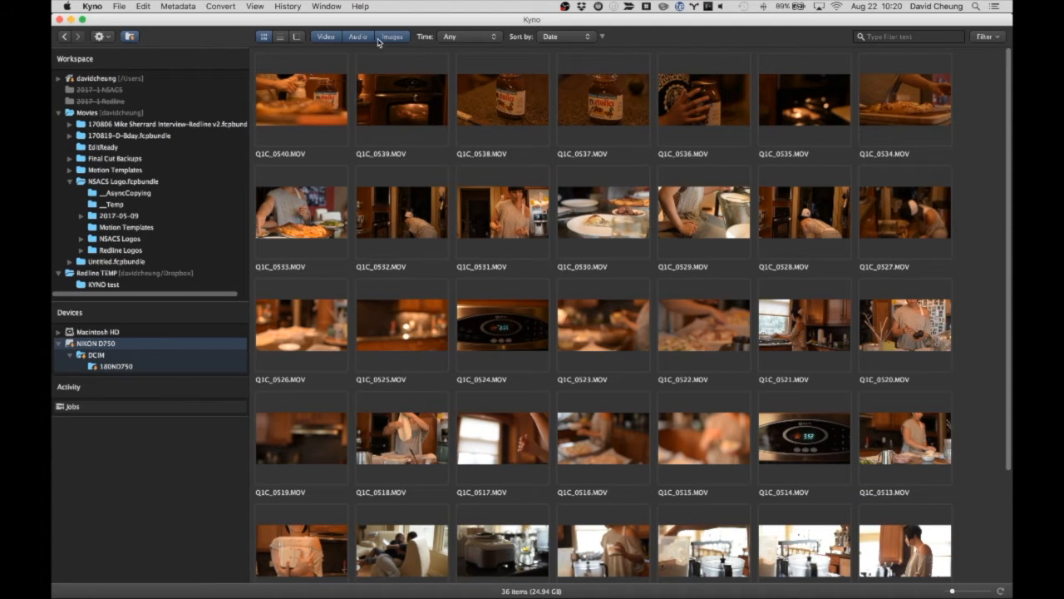
left_click(324, 38)
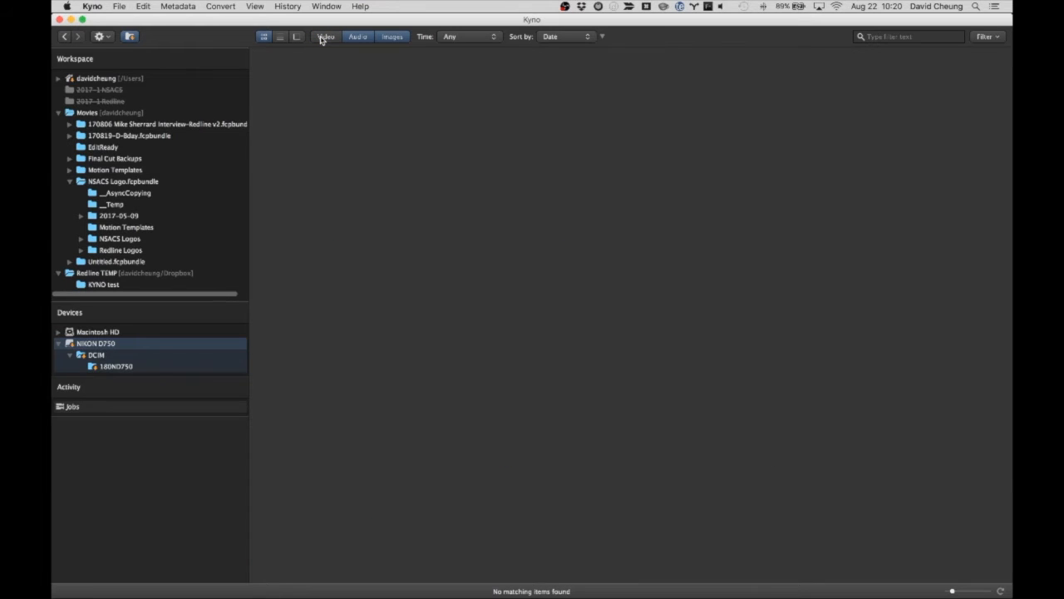
left_click(324, 38)
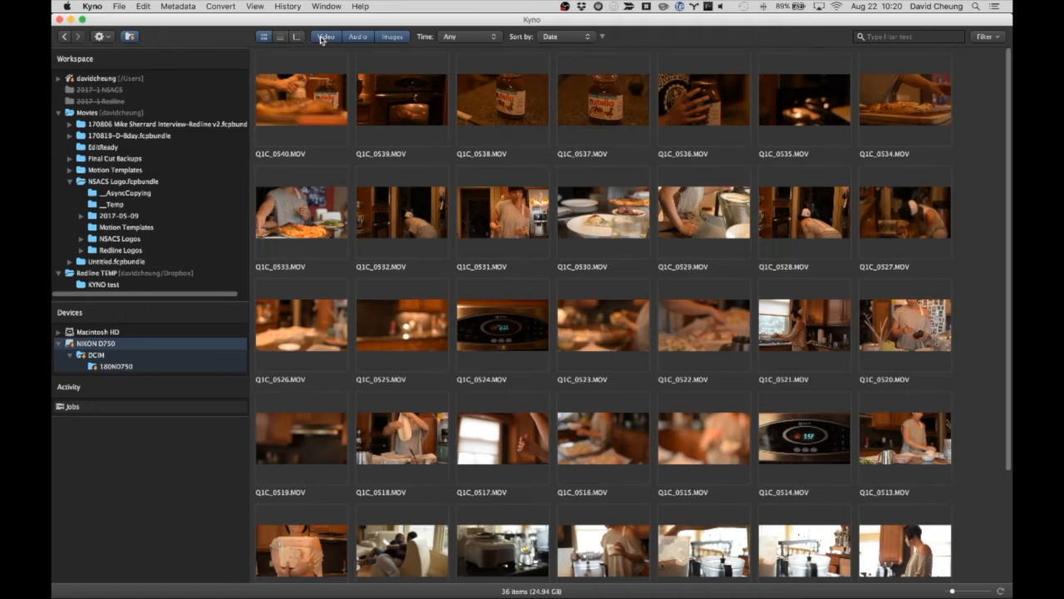
Browse the clips on the NIKON D750 card and open Q1C_0518.MOV in the detail view
left_click(313, 146)
scroll(572, 386, "down", 2)
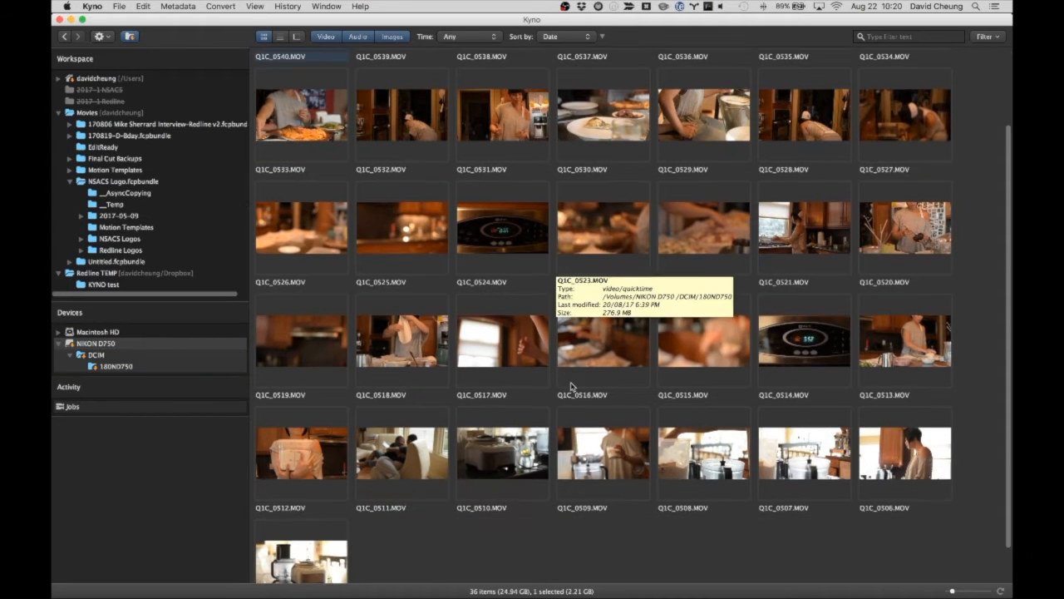
scroll(573, 386, "down", 1)
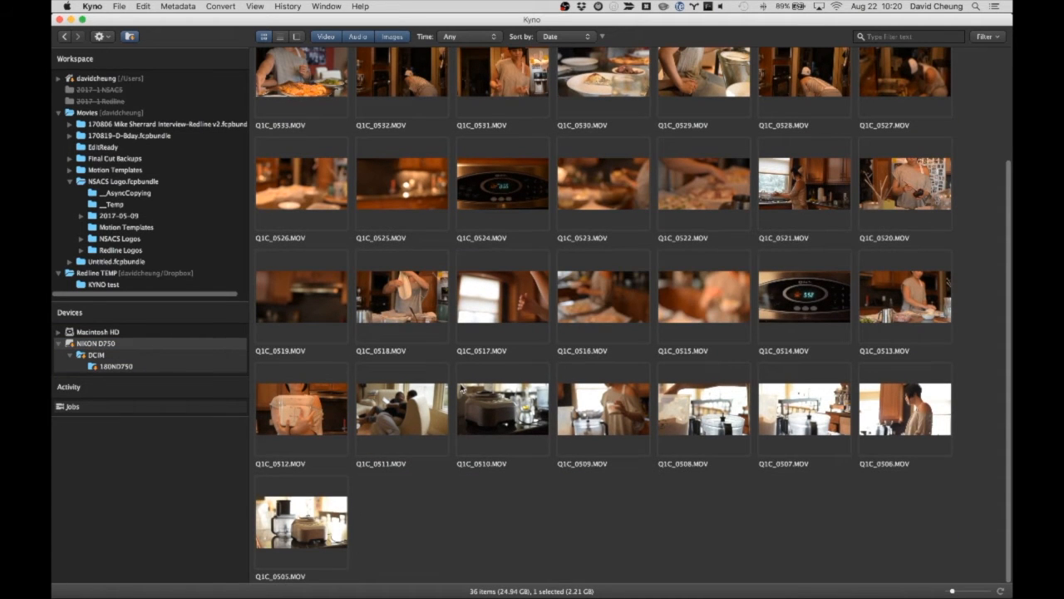
double_click(397, 316)
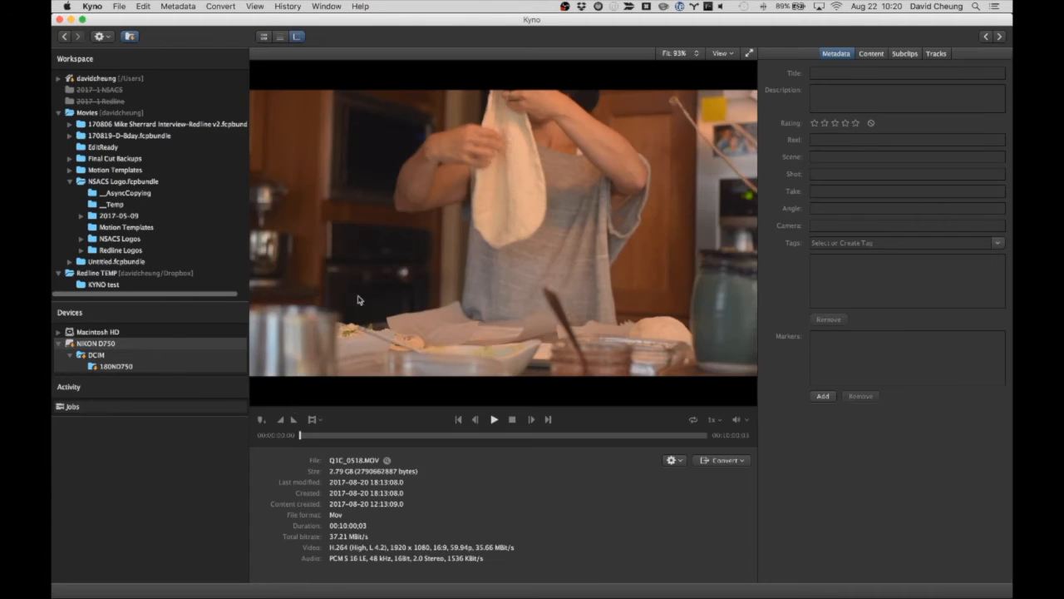
Add a marker named "pizza!" at 00:05:42;59 in the clip
left_click_drag(301, 436, 533, 442)
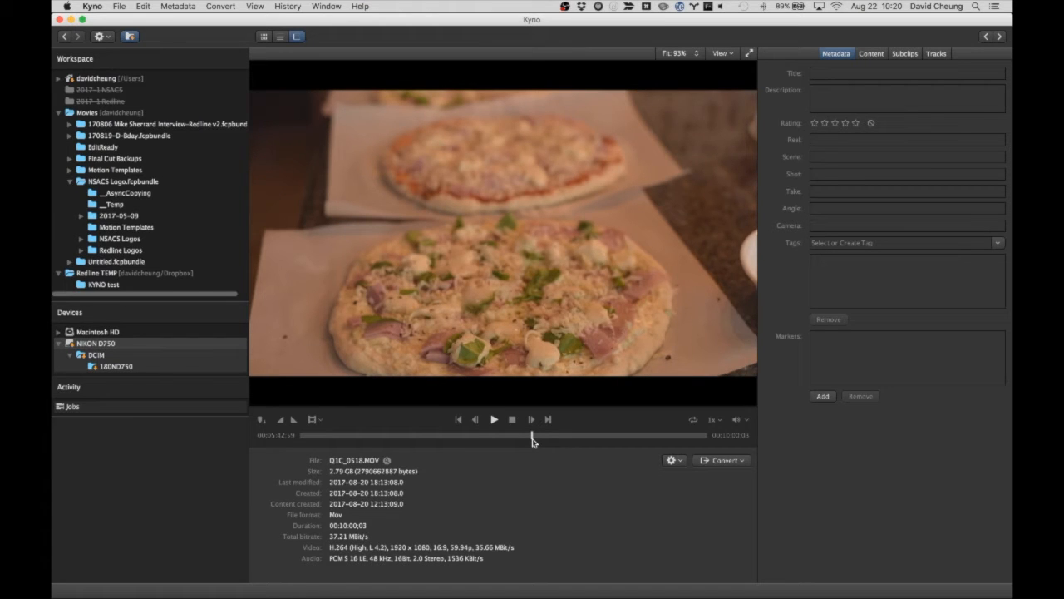
key("m")
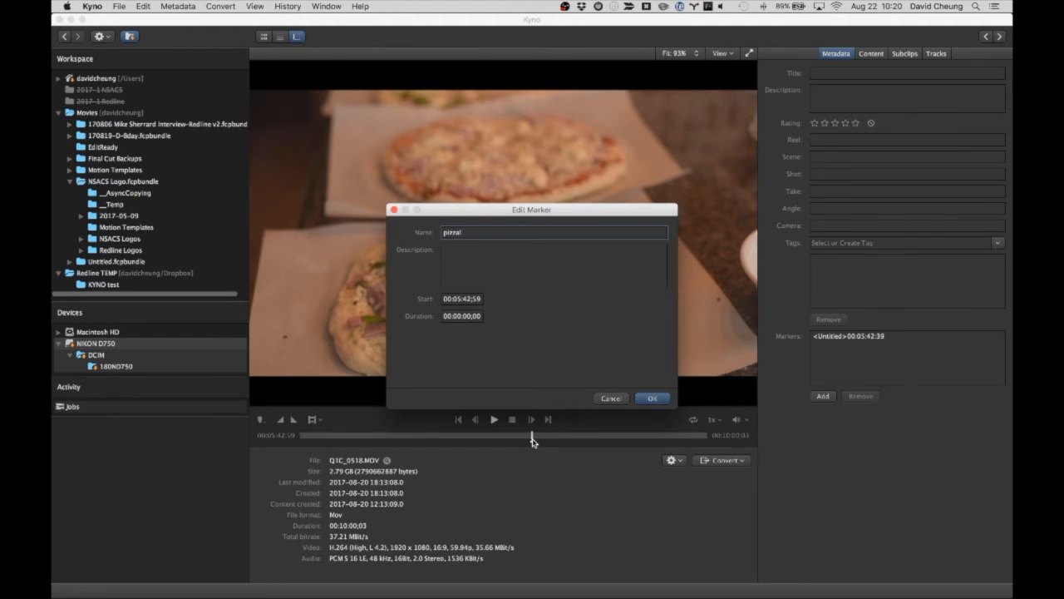
key("Return")
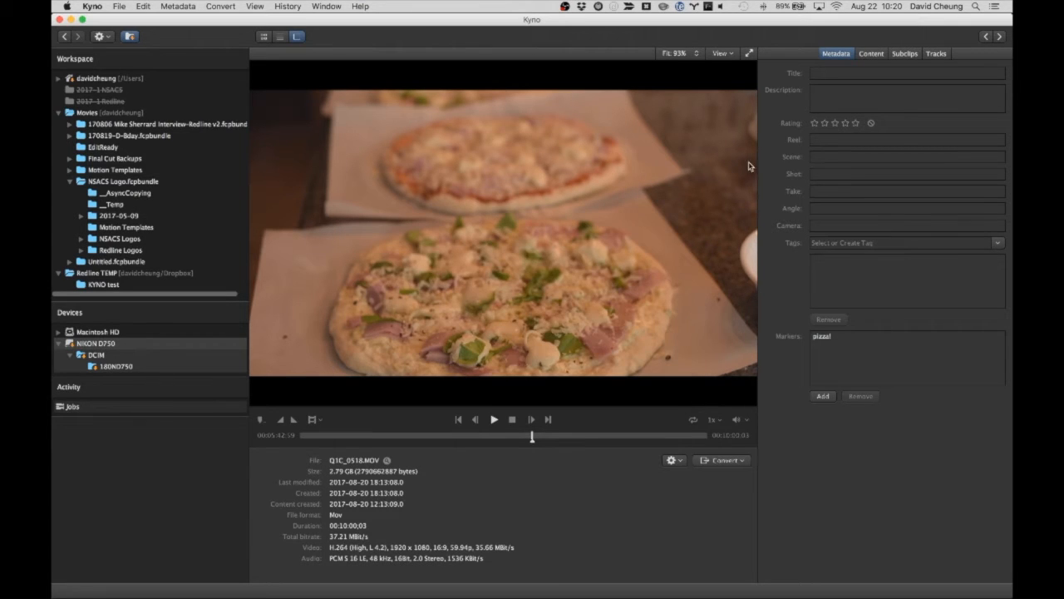
Play through the pizza shot to mark an in/out selection starting at 00:05:41;53 and lasting 00:00:03;25
left_click(494, 420)
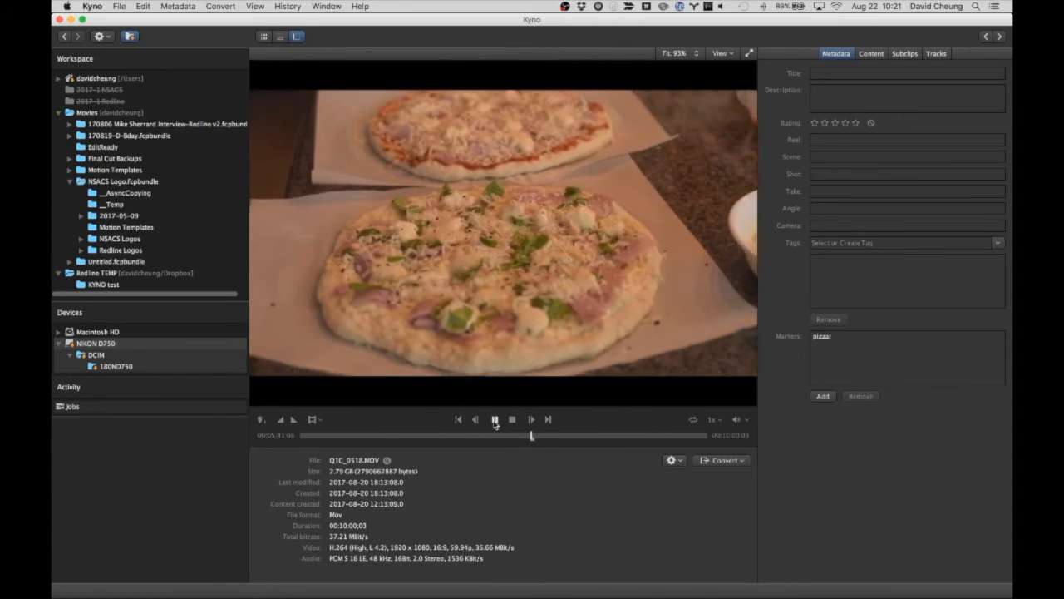
left_click(495, 420)
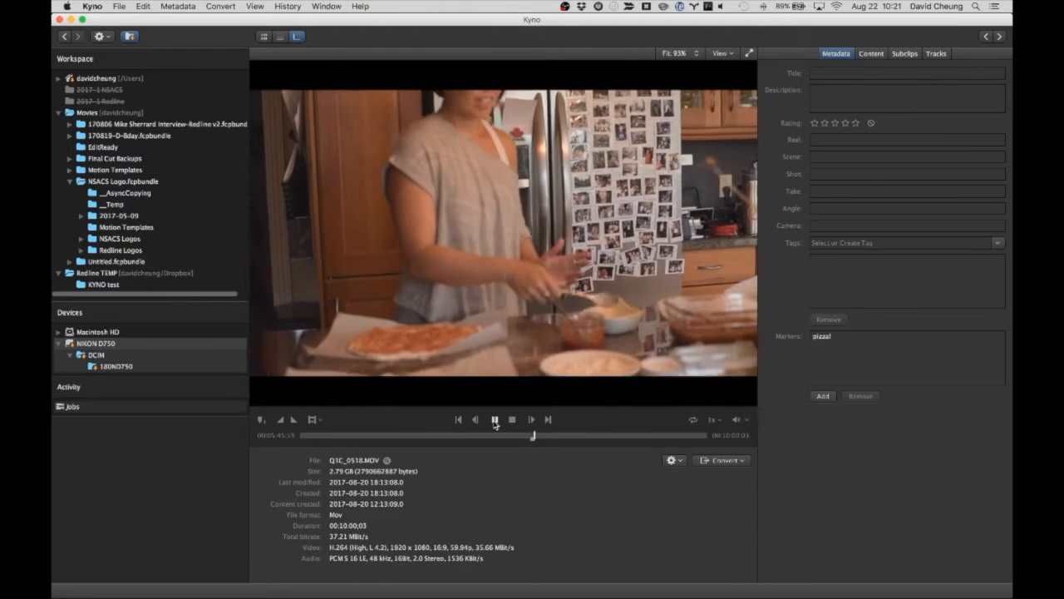
left_click(495, 420)
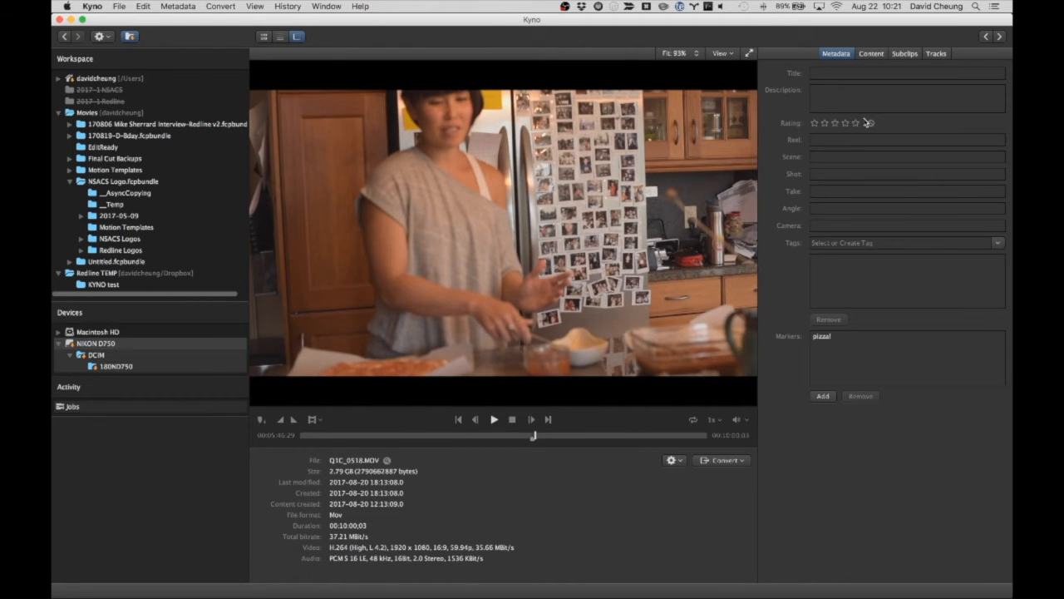
Create a subclip named "pizza pan" from the in/out selection and play it back
left_click(904, 54)
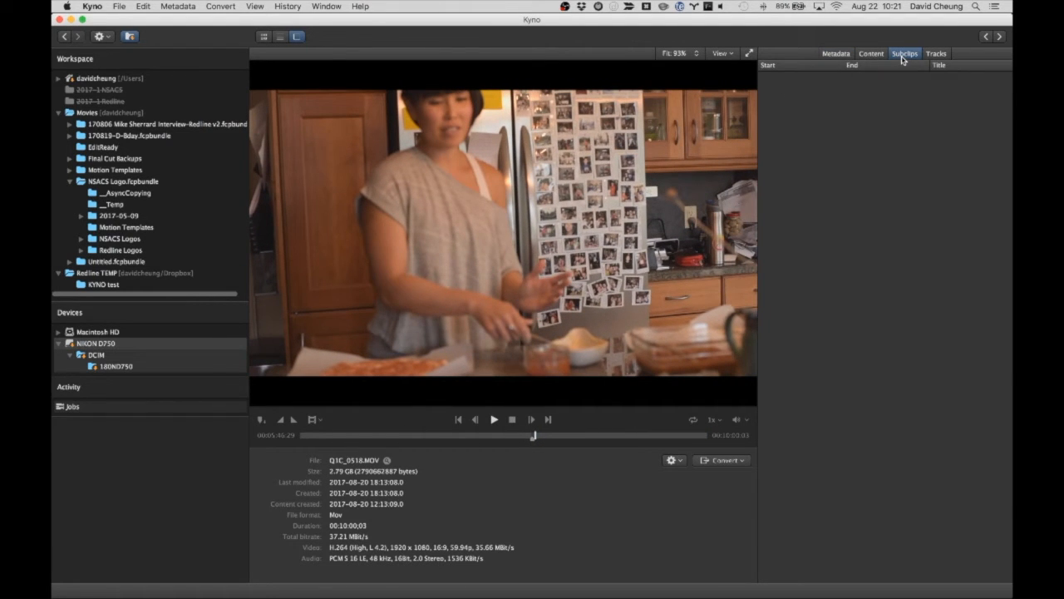
left_click(311, 421)
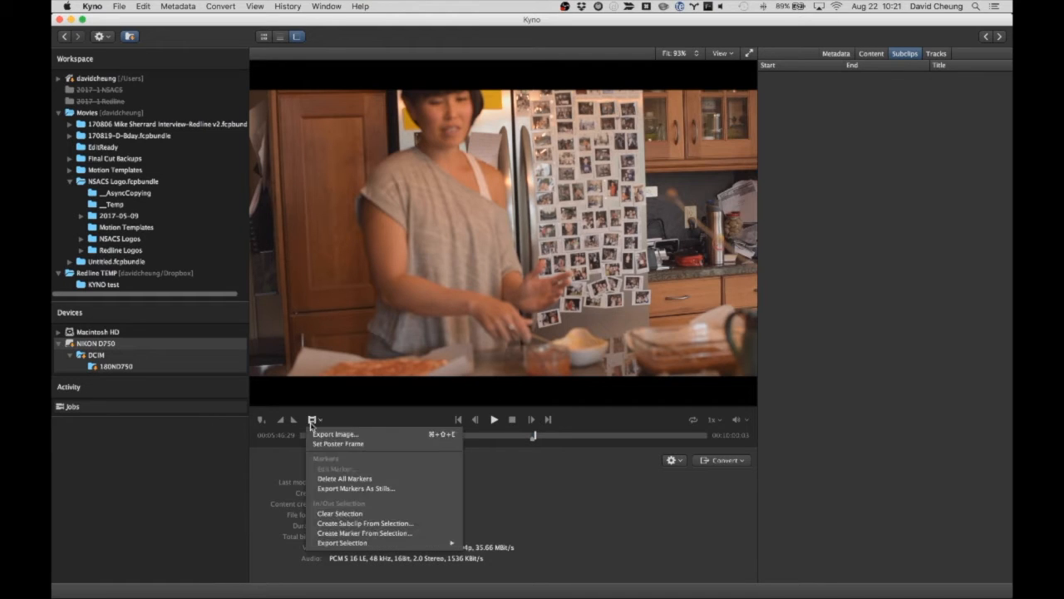
left_click(337, 524)
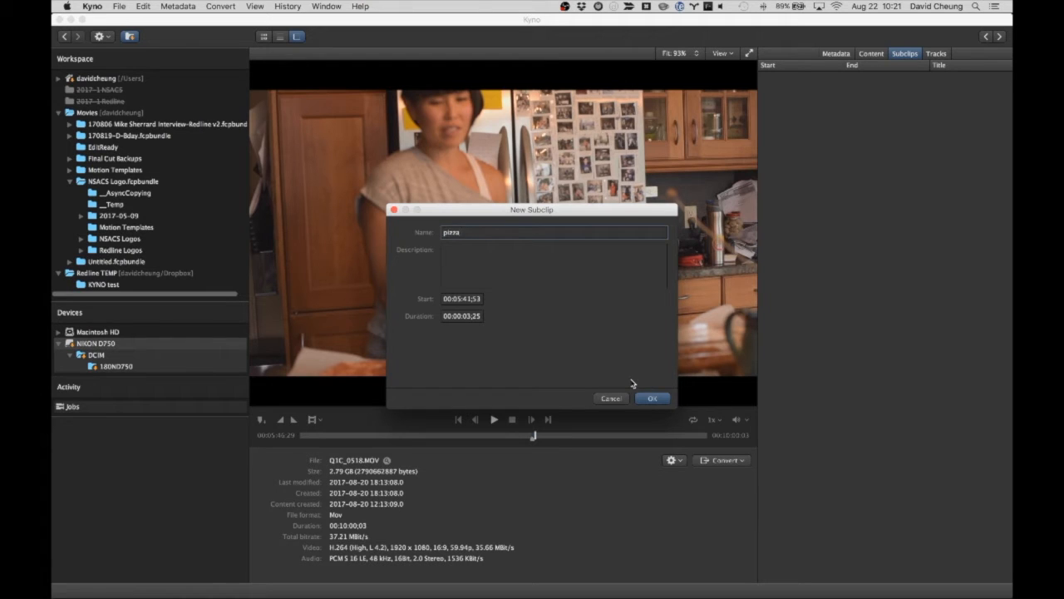
key("Return")
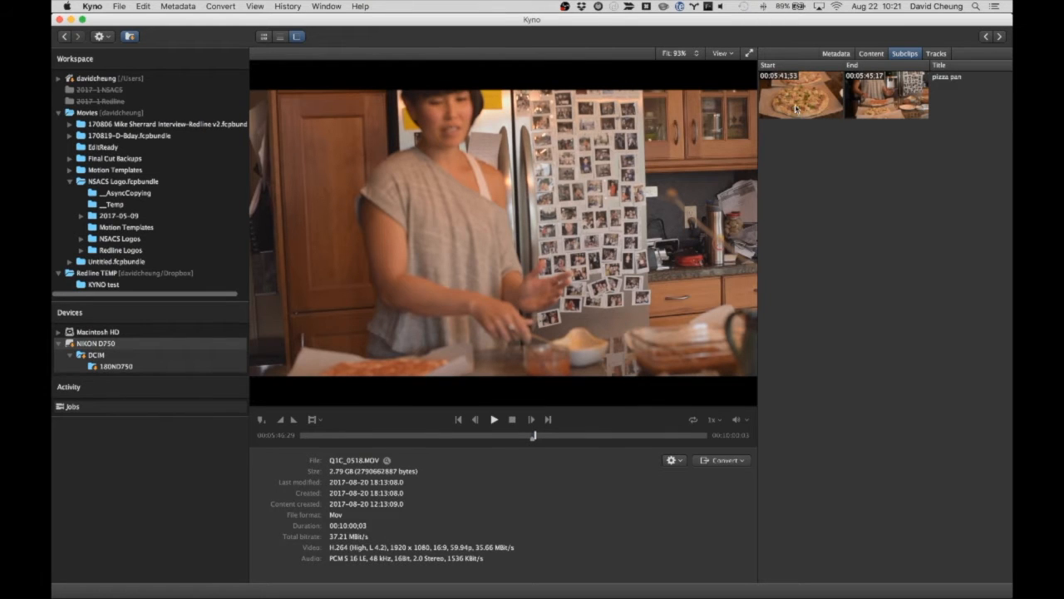
double_click(793, 103)
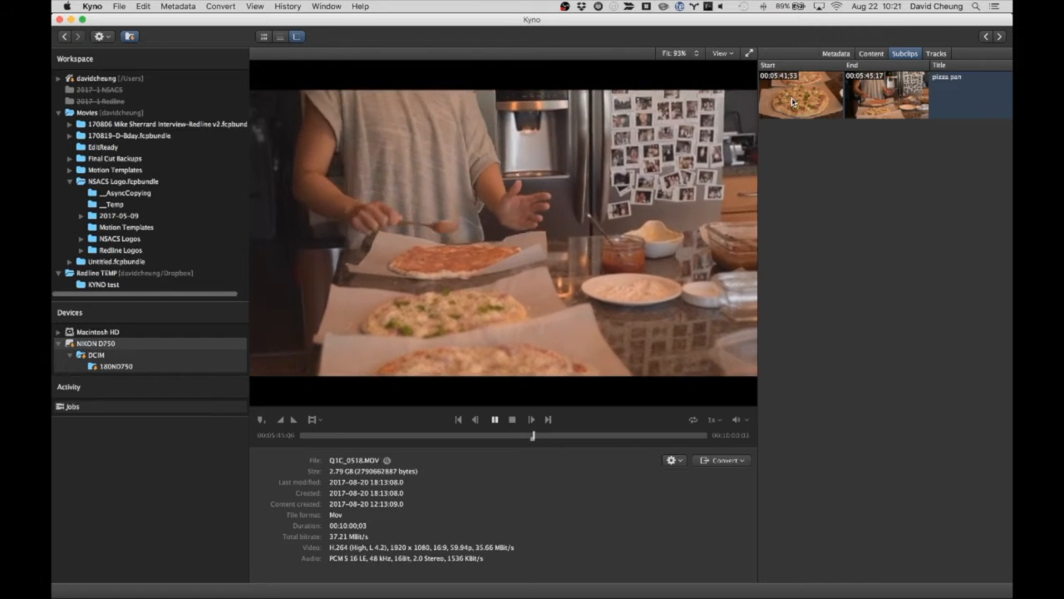
key("space")
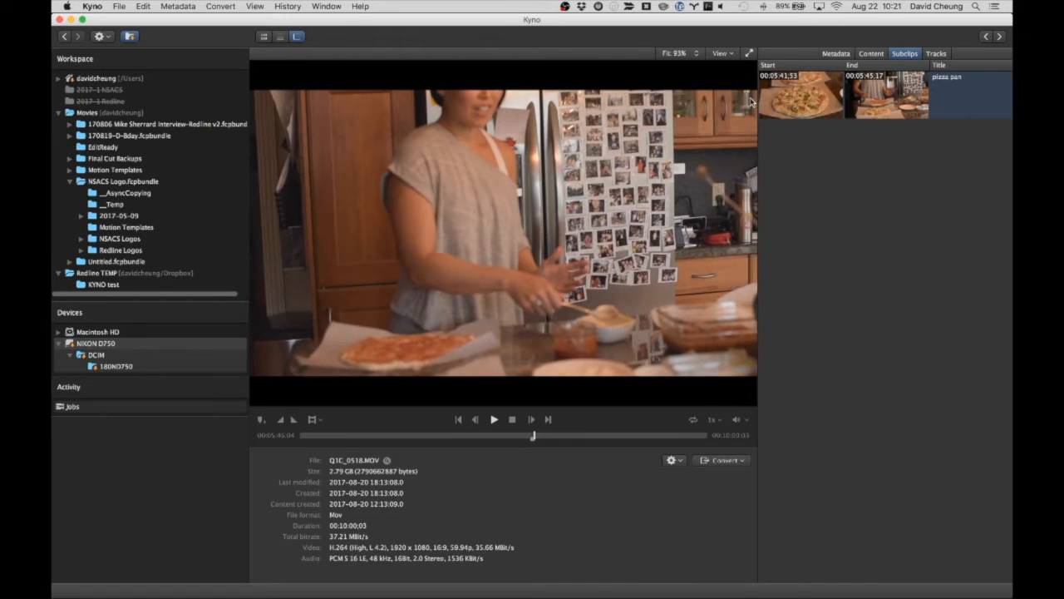
Find the stretched-dough shot from the 00:01:39;59 content thumbnail and add a marker named "window pane test" at 00:01:50;50
left_click(871, 54)
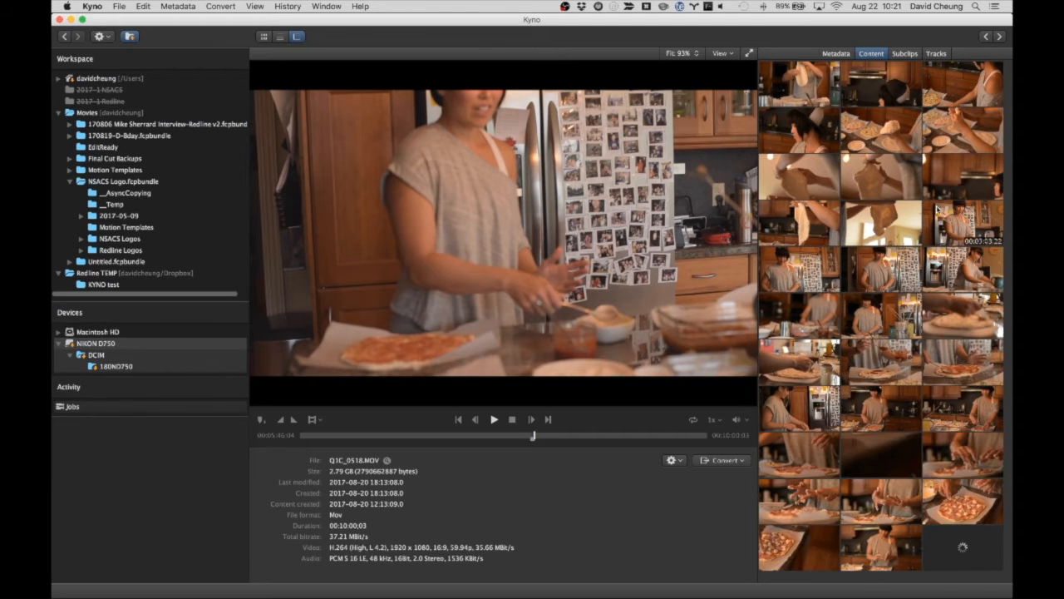
left_click(778, 175)
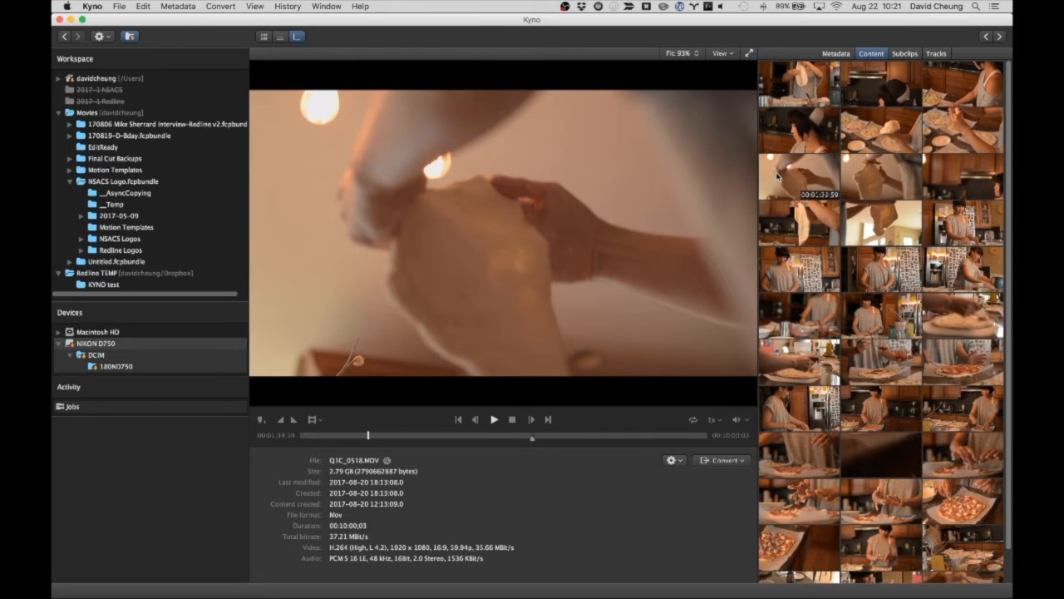
key("space")
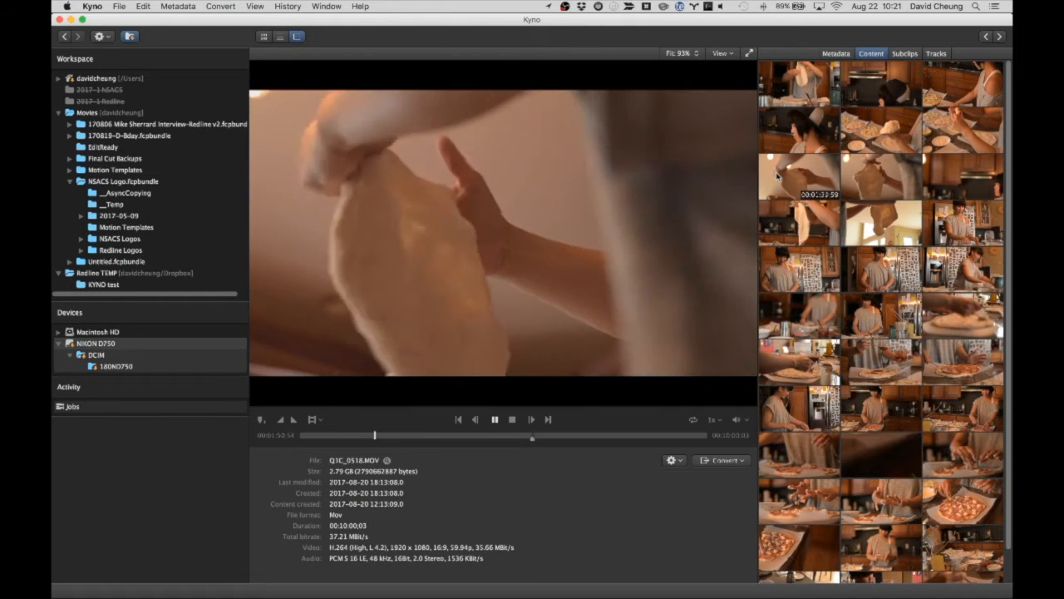
key("j")
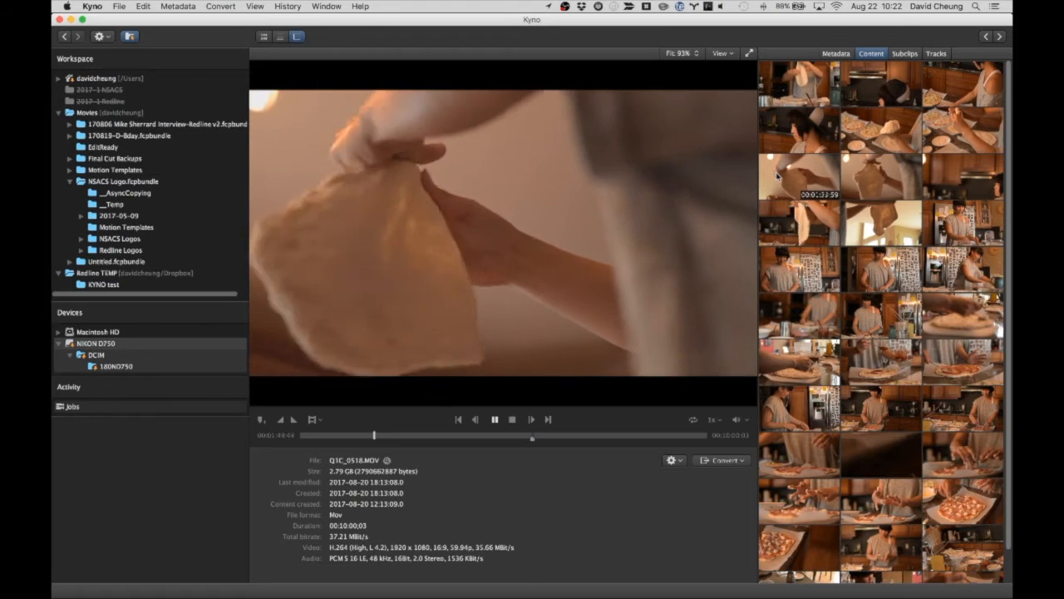
key("space")
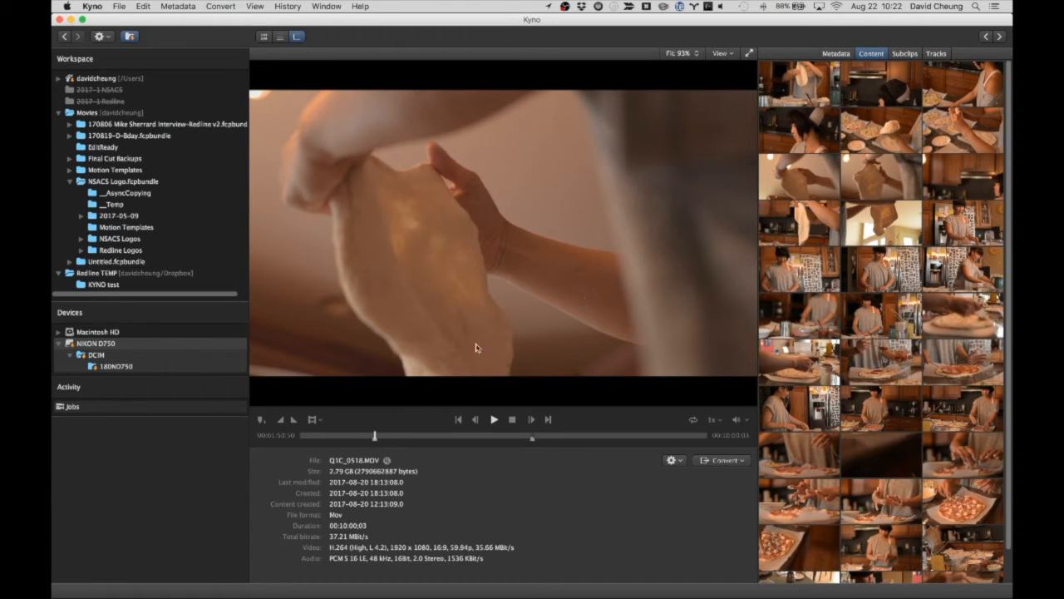
key("m")
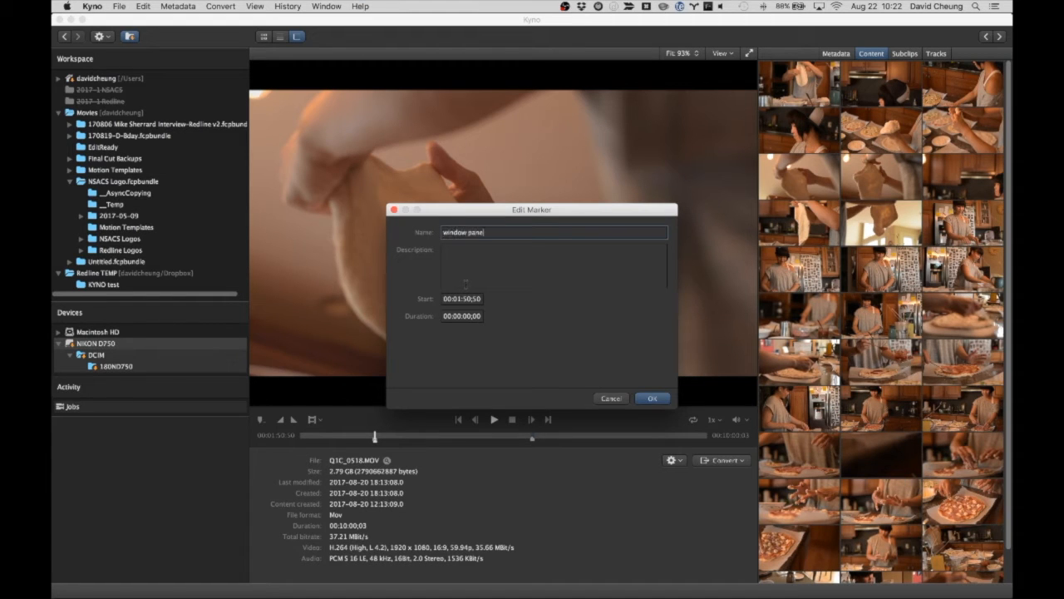
key("Return")
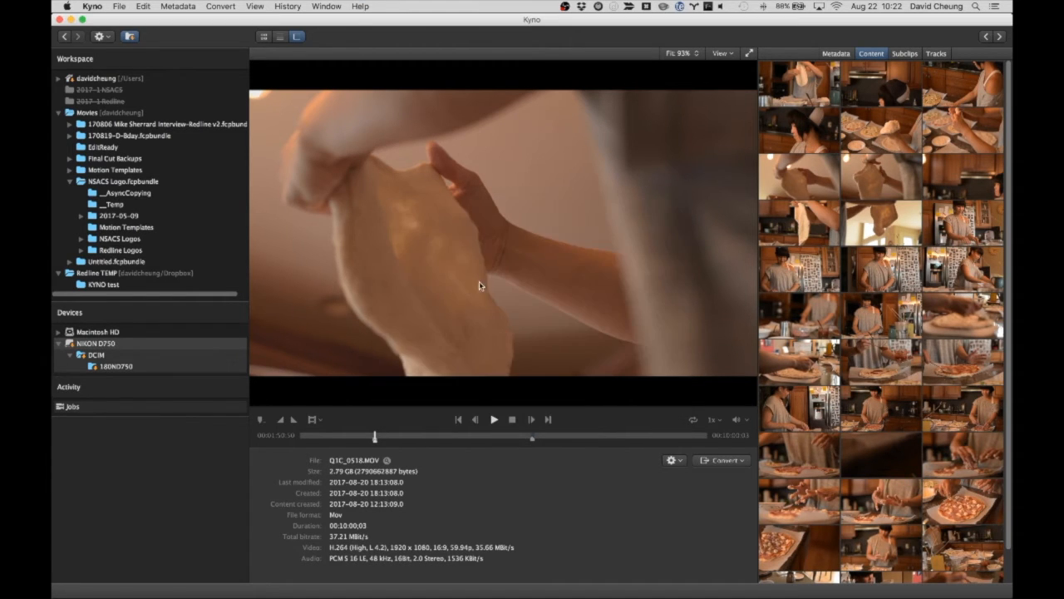
Remove the two untitled markers at 00:01:50:03 and 00:01:49:40 from the clip's metadata
left_click(836, 54)
left_click(850, 346)
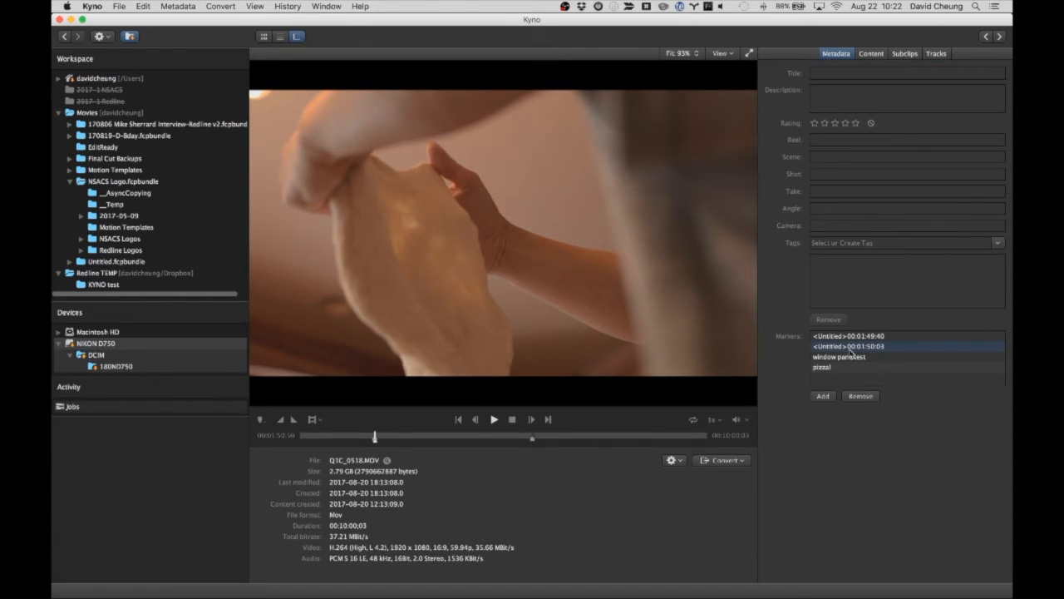
left_click(862, 397)
left_click(847, 337)
left_click(862, 397)
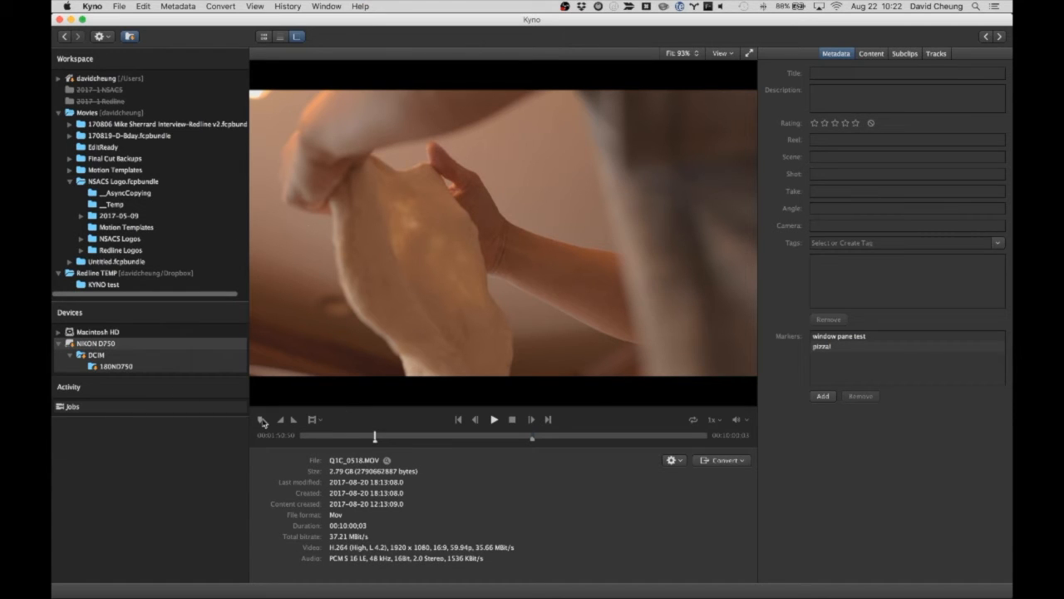
Export the clip's markers as 1920 x 1080 JPEG stills named with Original Name + Timecode
left_click(122, 7)
mouse_move(249, 117)
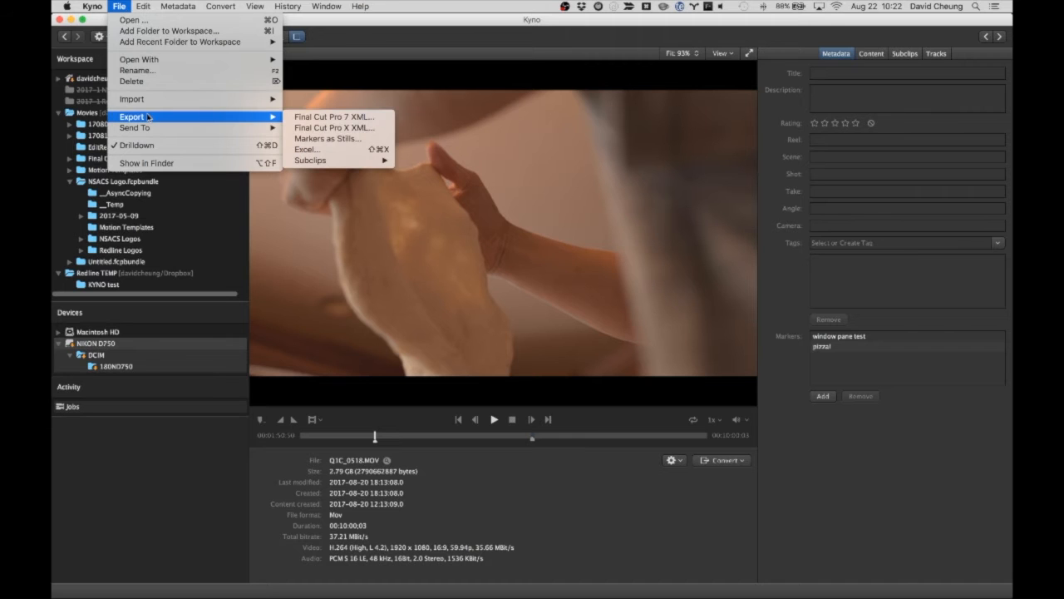
left_click(332, 139)
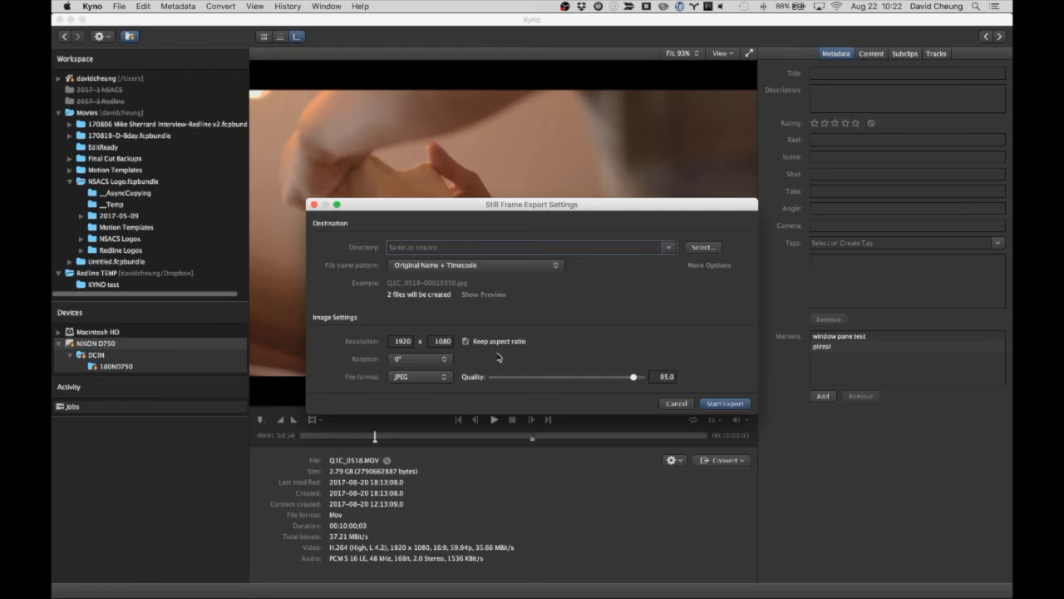
left_click(727, 406)
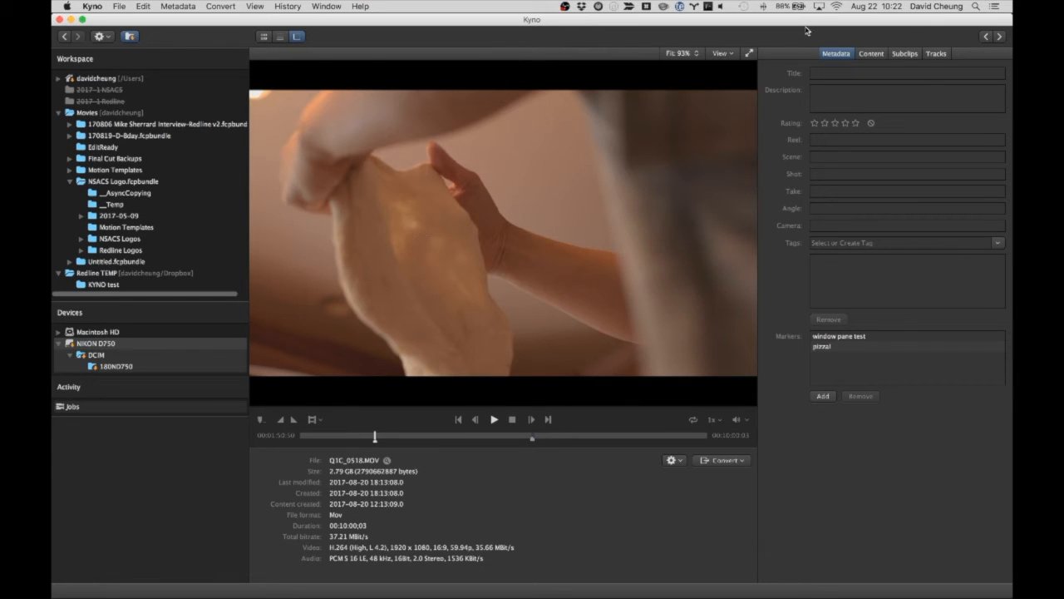
Export the "pizza pan" subclip with the H.264 720p preset as MOV, named with Original Name + Timecode + Subclip Title
left_click(903, 55)
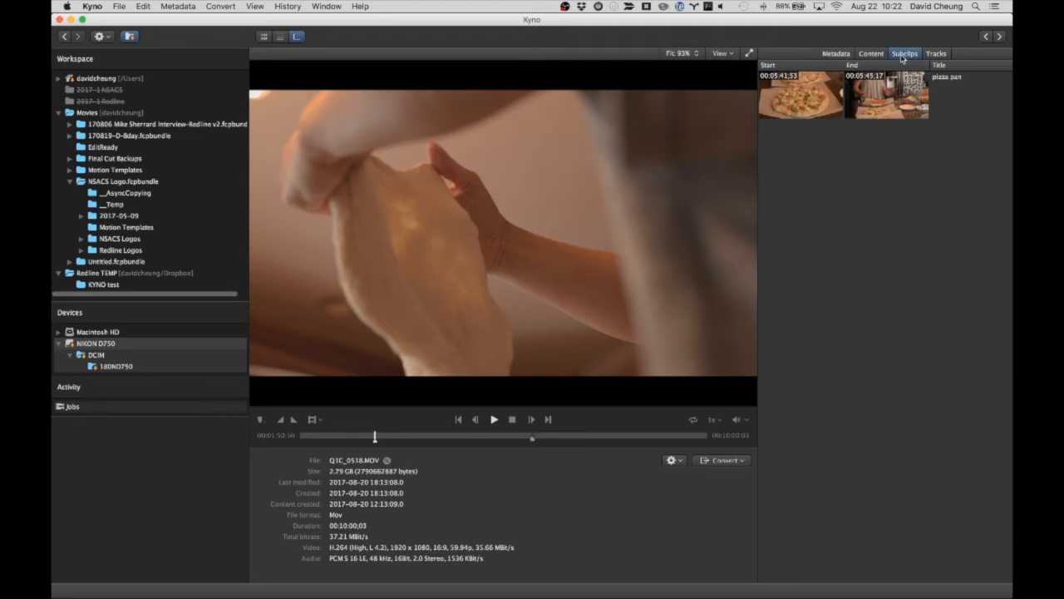
left_click(871, 83)
right_click(863, 97)
mouse_move(880, 133)
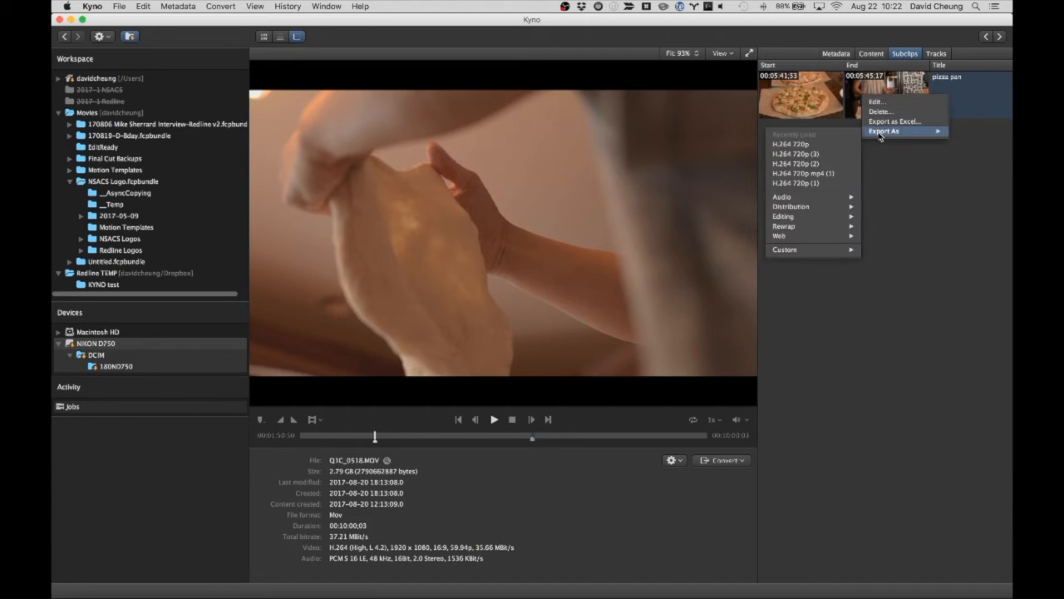
left_click(780, 146)
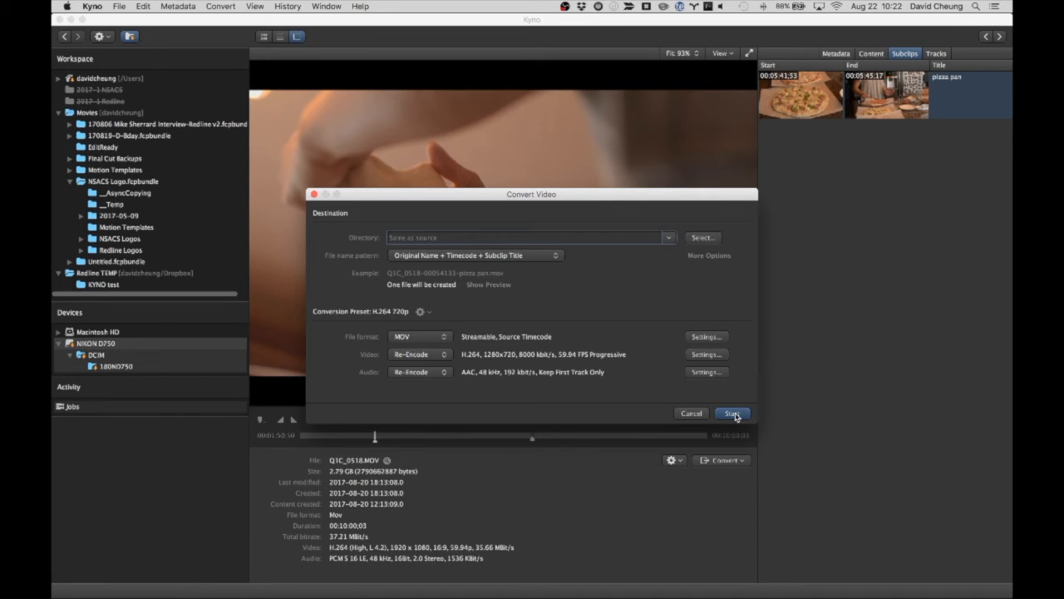
left_click(732, 413)
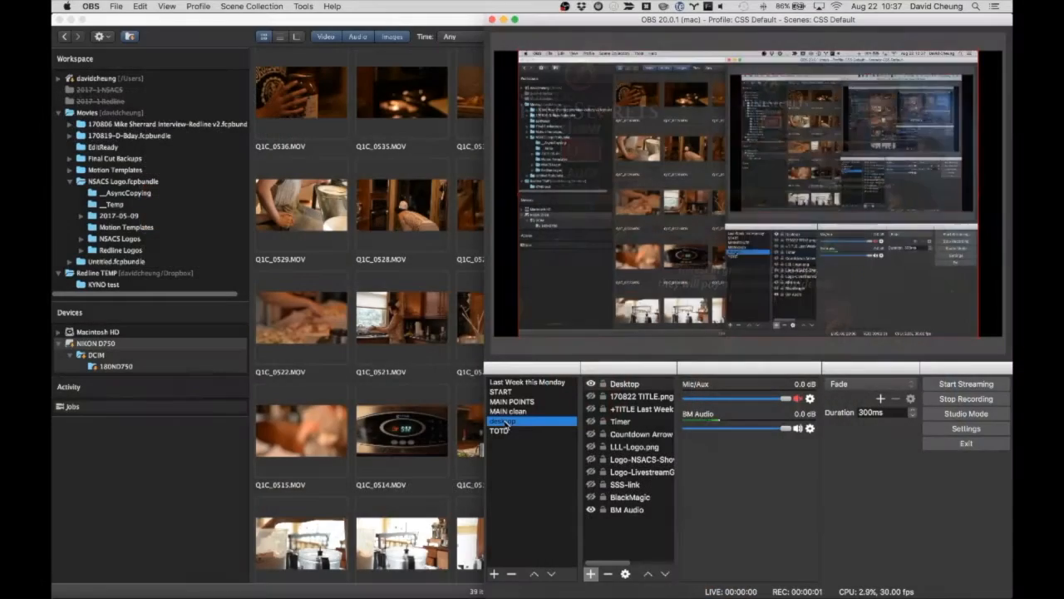
Switch to Kyno and send Q1C_0518.MOV's "pizza pan" subclip to Final Cut Pro X, copying it into Untitled.fcpbundle under event "Kyno Export 2017-08-09"
key("super+Tab")
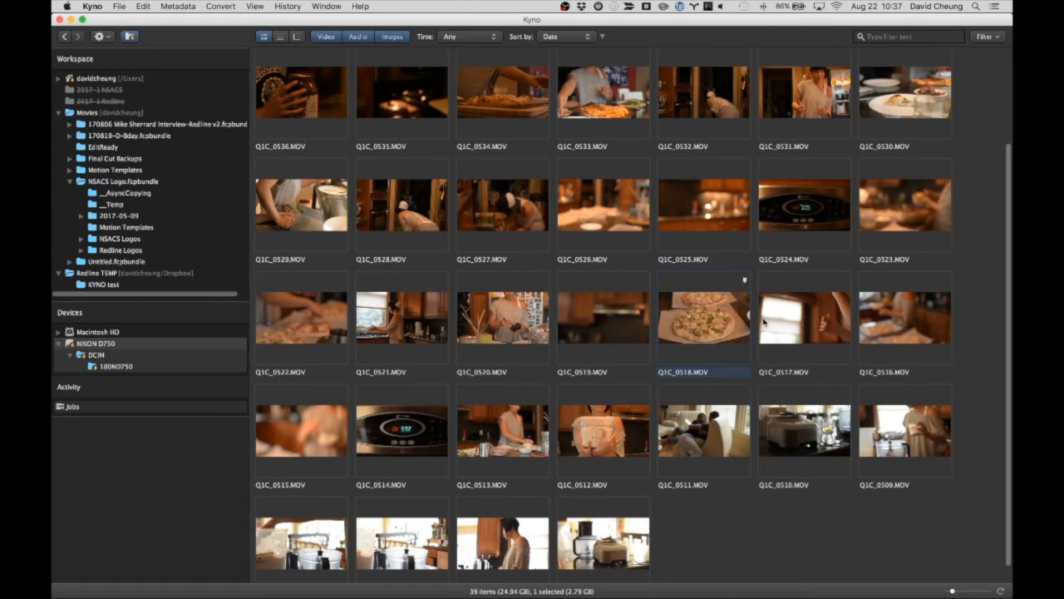
double_click(694, 322)
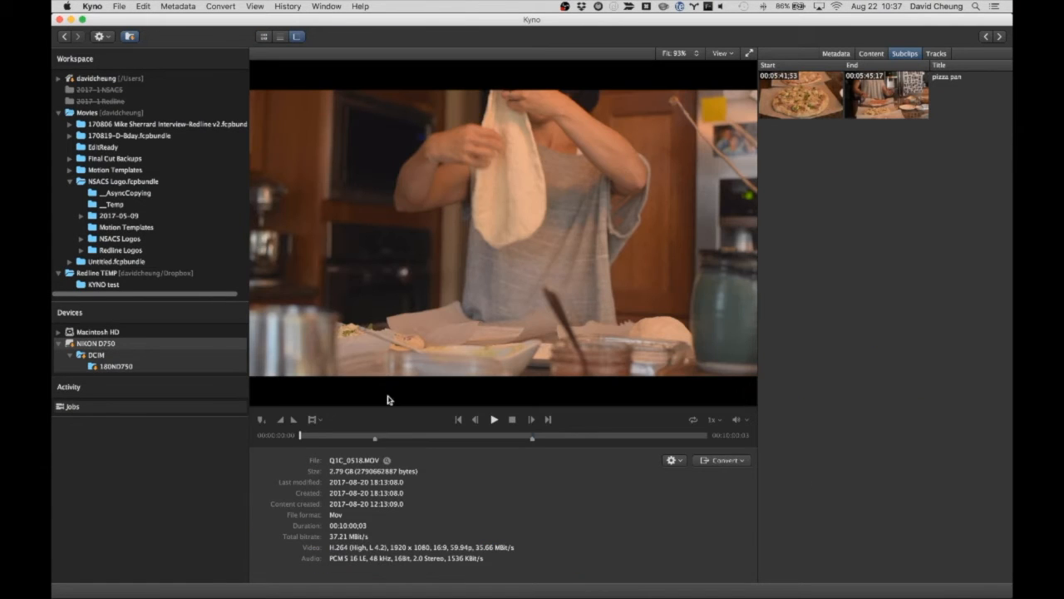
left_click(825, 109)
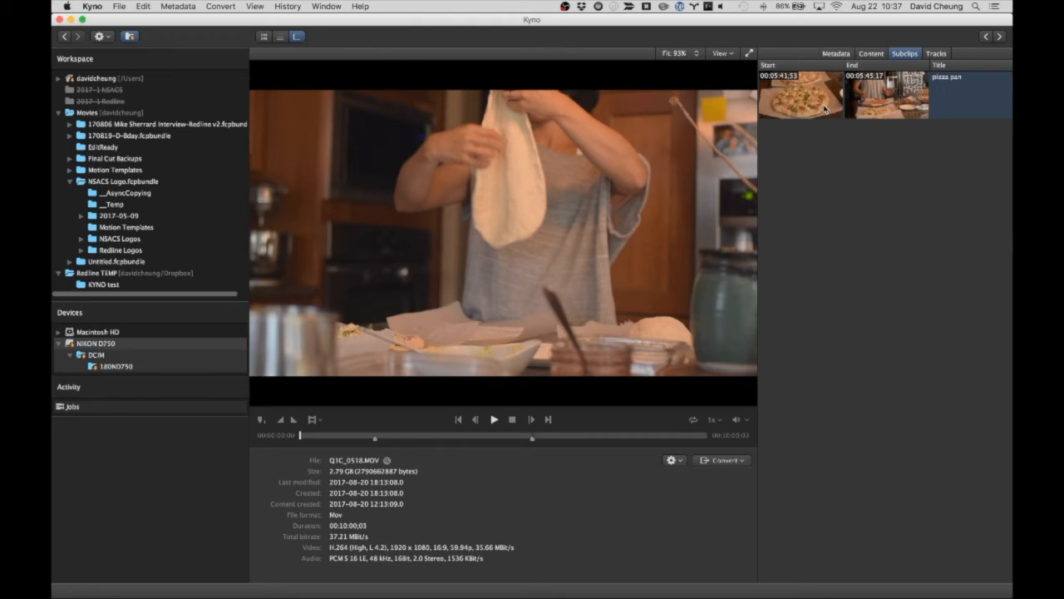
left_click(119, 7)
mouse_move(159, 128)
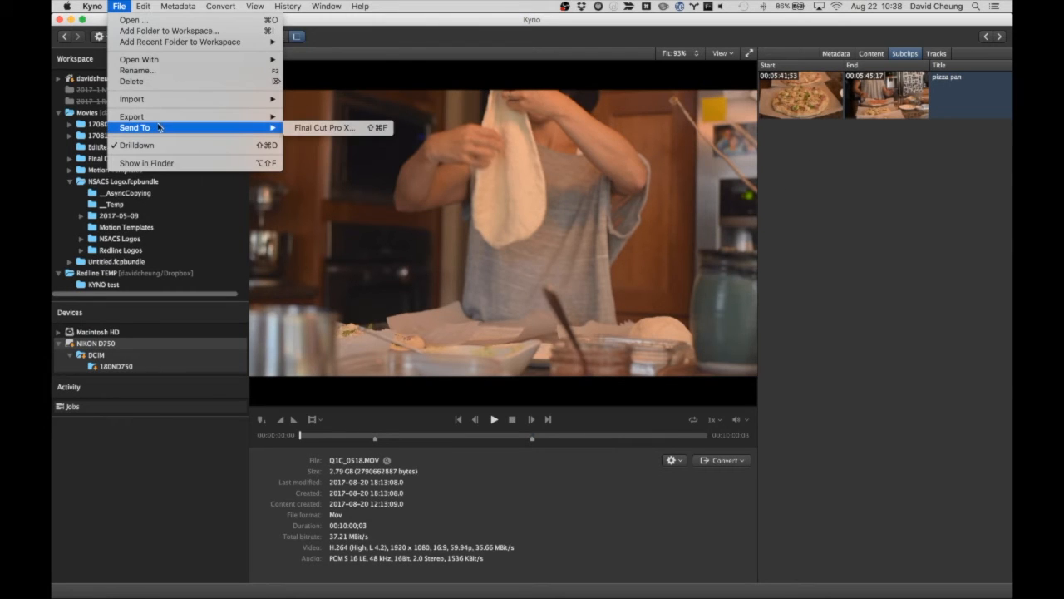
left_click(316, 127)
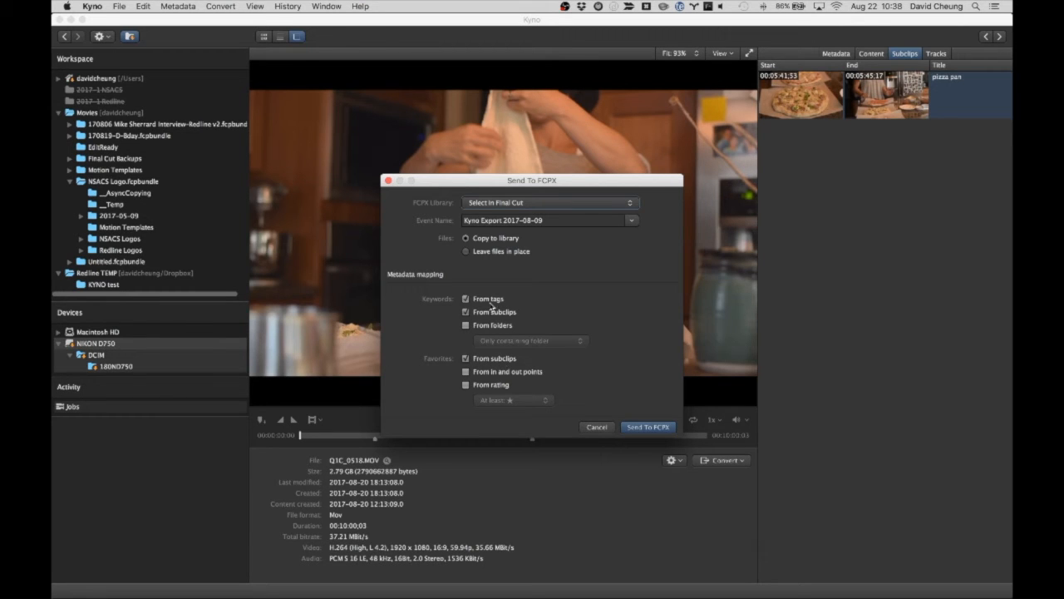
left_click(645, 428)
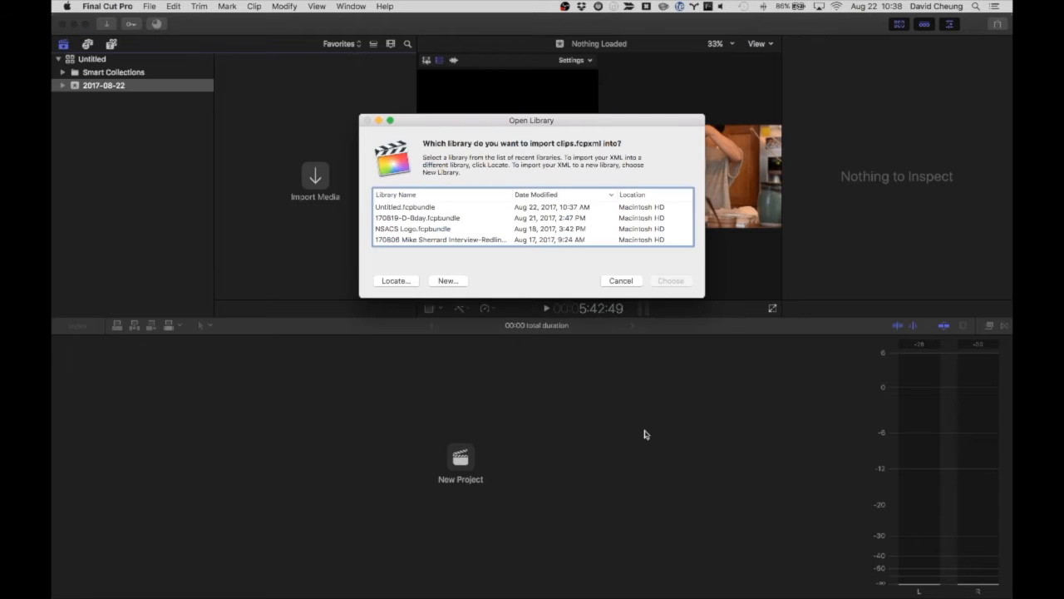
left_click(380, 212)
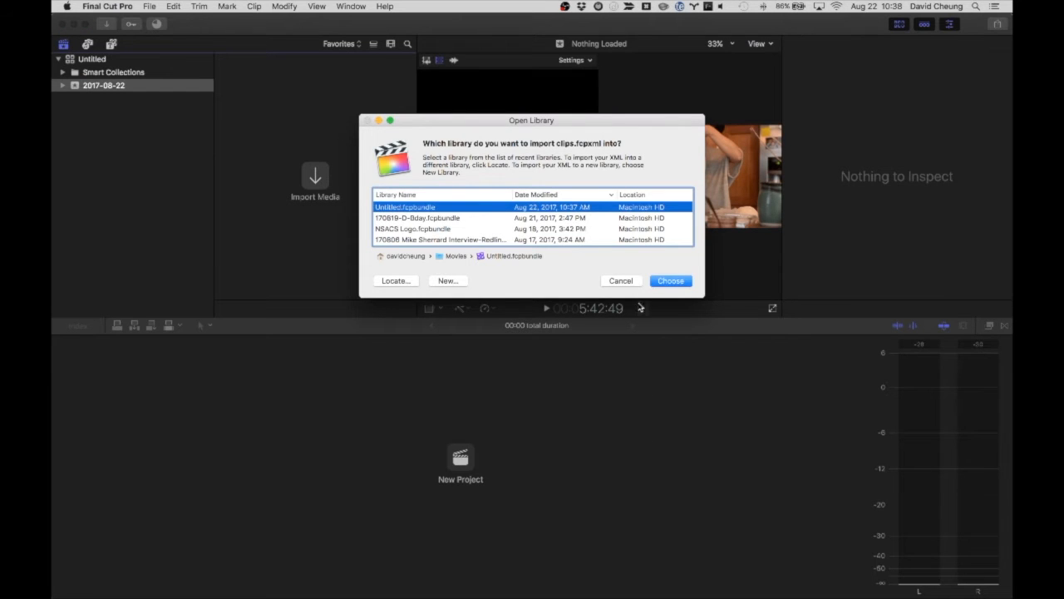
left_click(671, 281)
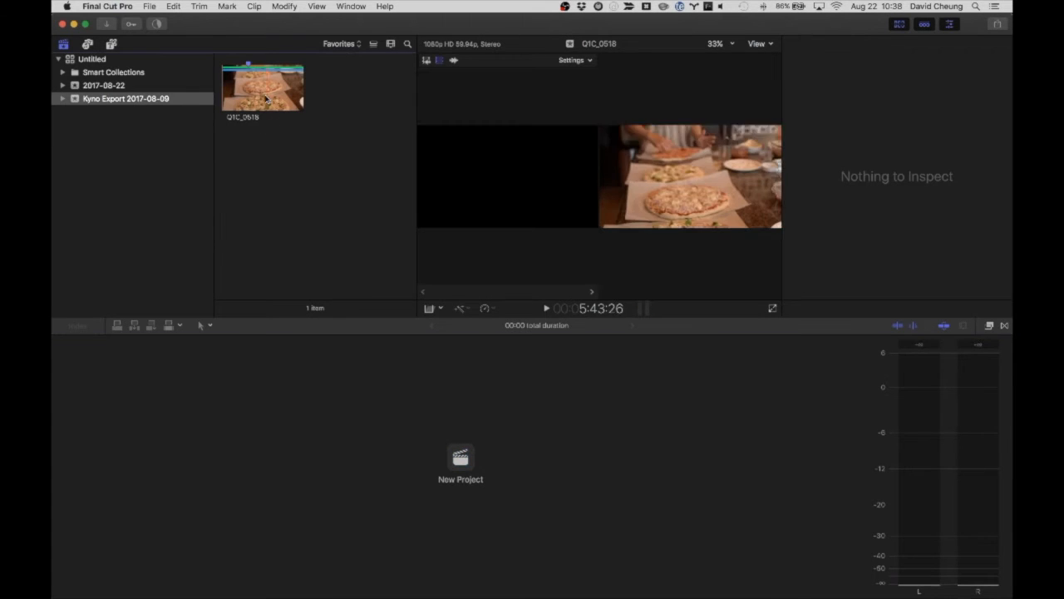
Create a 1920x1080 24p project named "Untitled Project" in the Kyno Export 2017-08-09 event
left_click(254, 86)
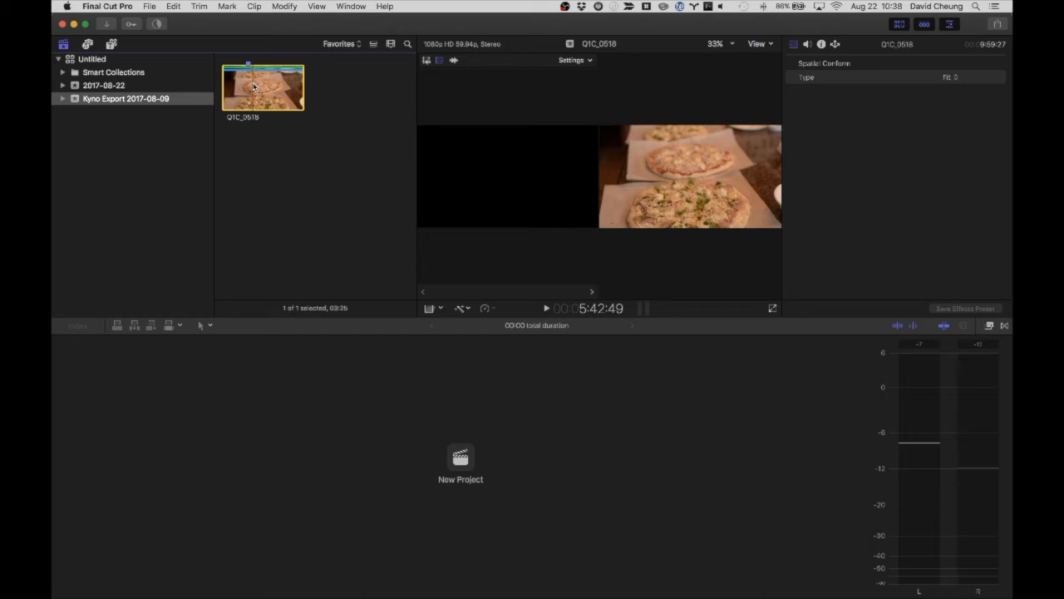
left_click(461, 453)
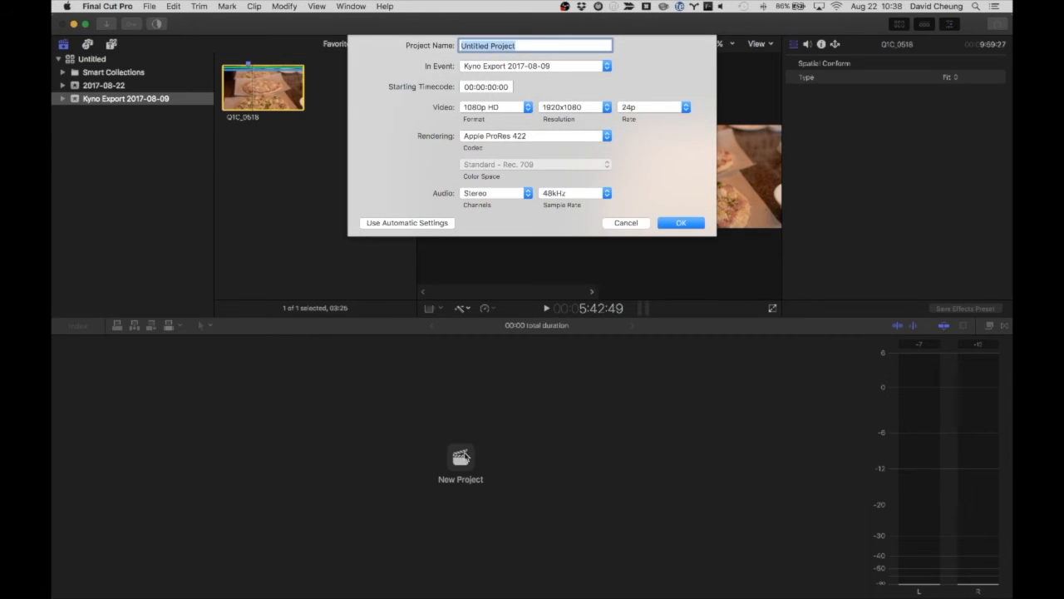
key("Return")
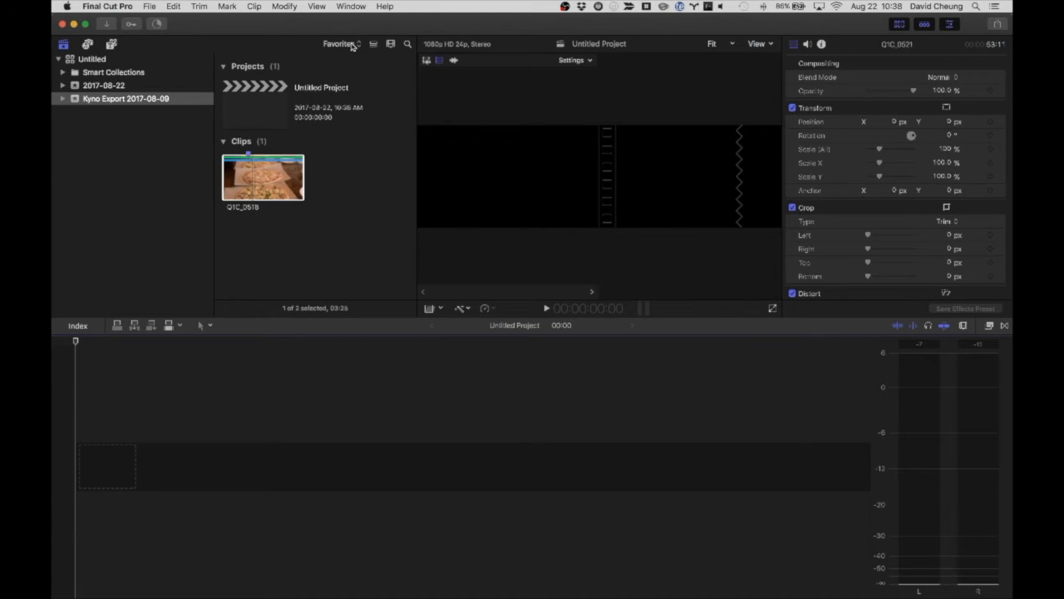
Show all clips in the event and inspect the full Q1C_0518 clip at its marker positions
left_click(352, 44)
left_click(336, 11)
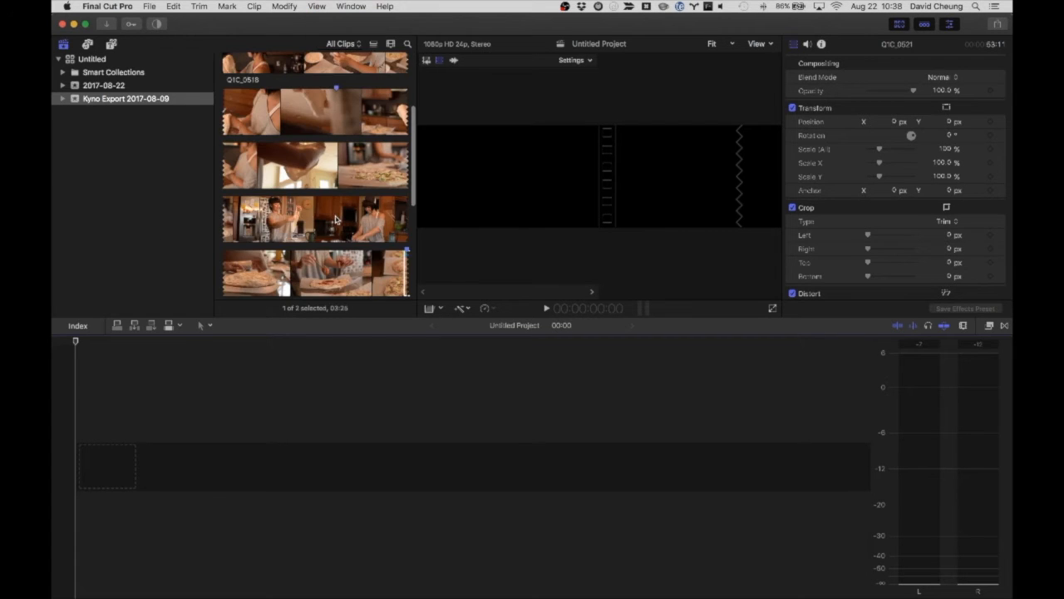
scroll(336, 220, "up", 5)
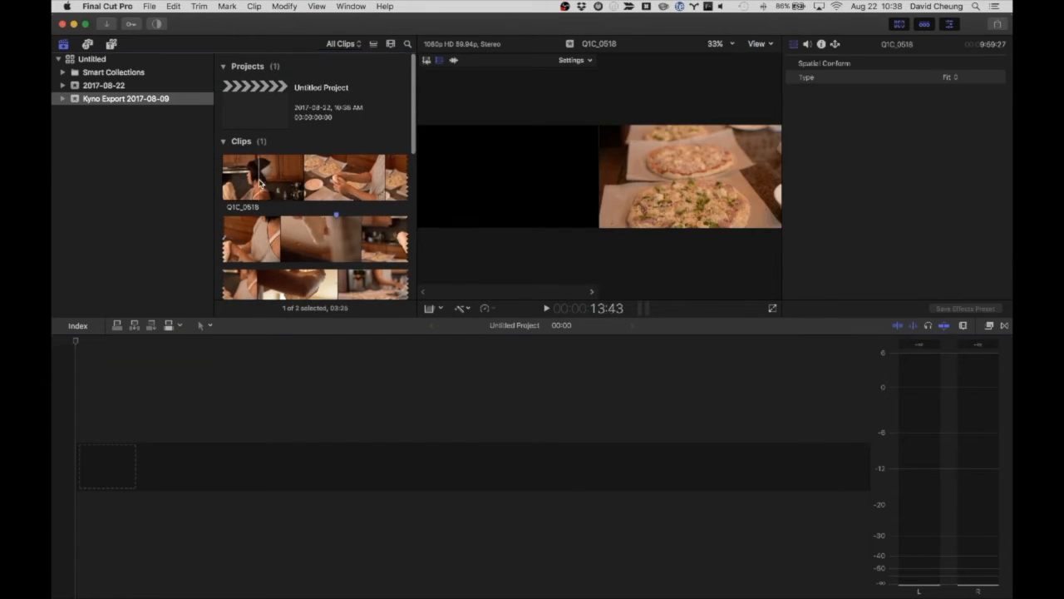
scroll(259, 183, "down", 3)
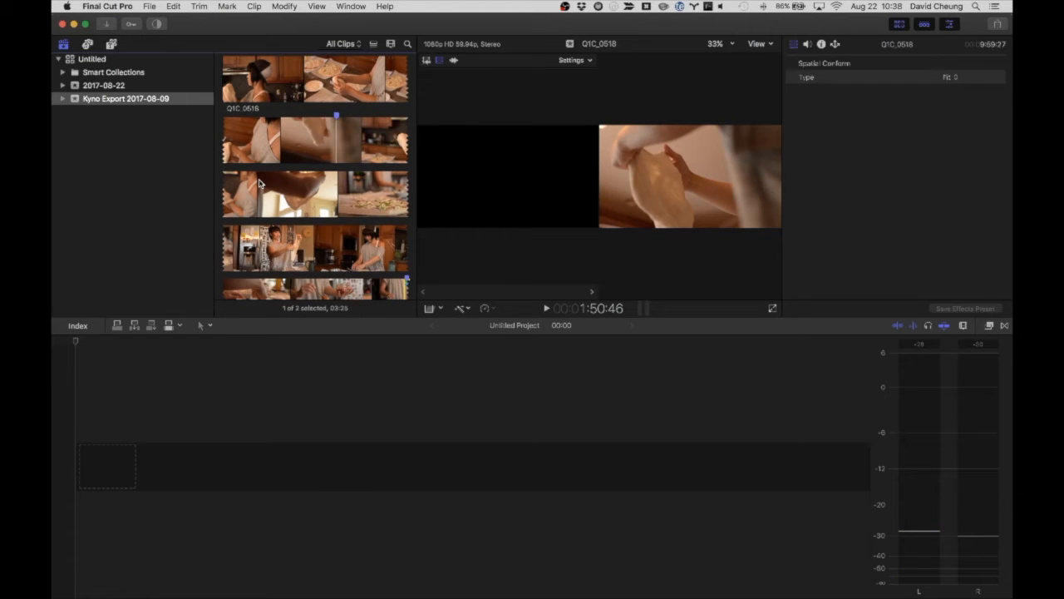
scroll(259, 183, "down", 1)
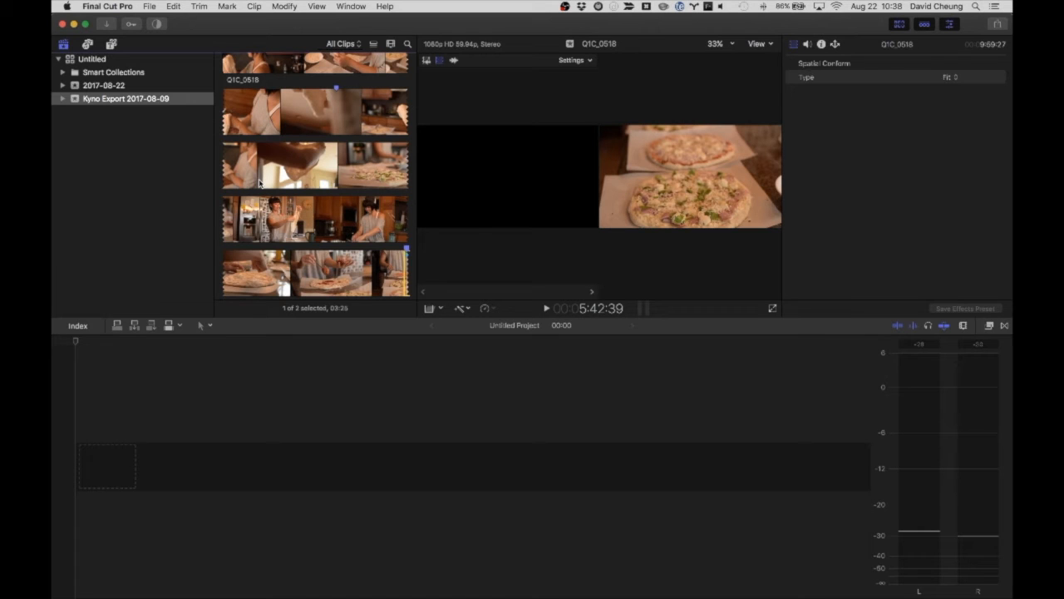
Filter the event to Favorites, append the favorite range of Q1C_0518 to the project timeline, and play it back
left_click(337, 46)
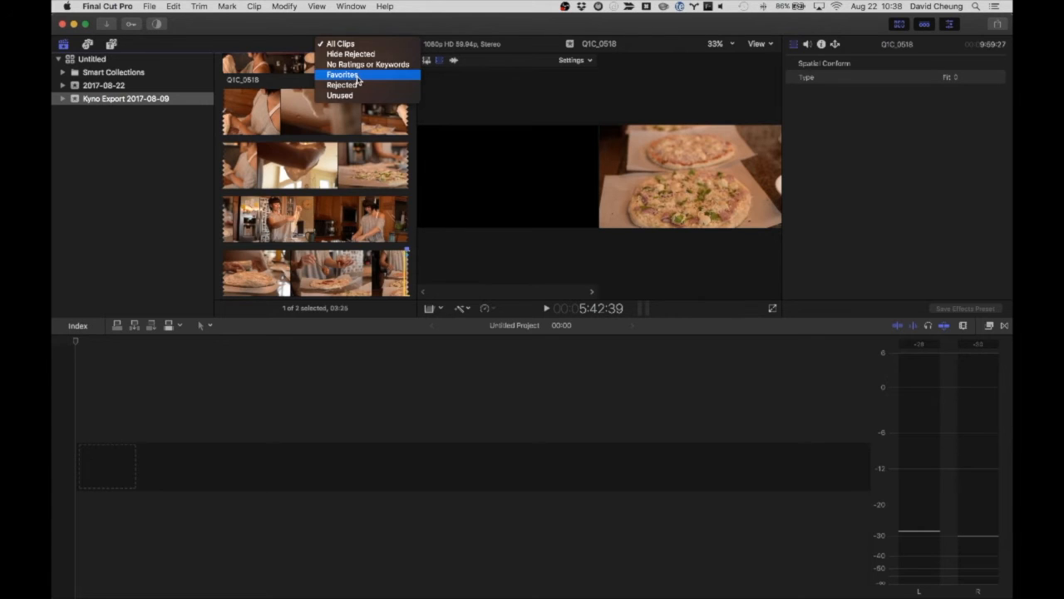
left_click(359, 74)
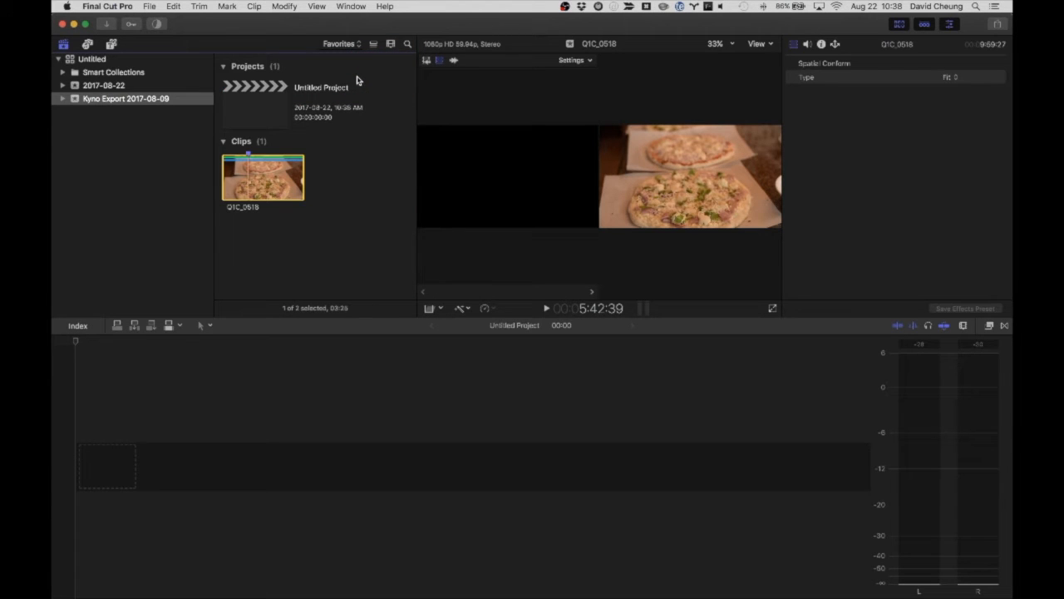
key("e")
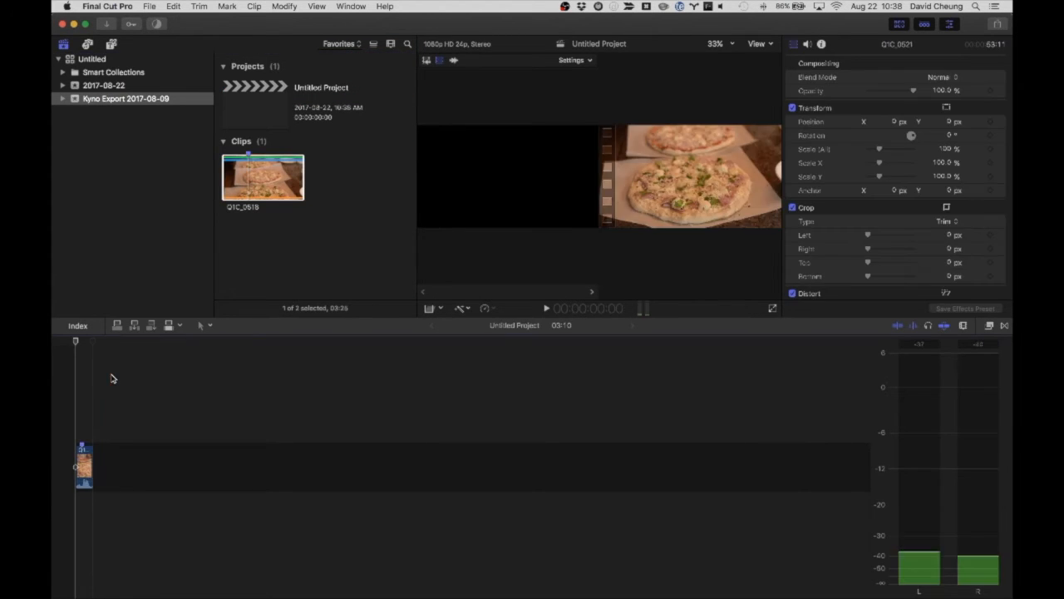
key("space")
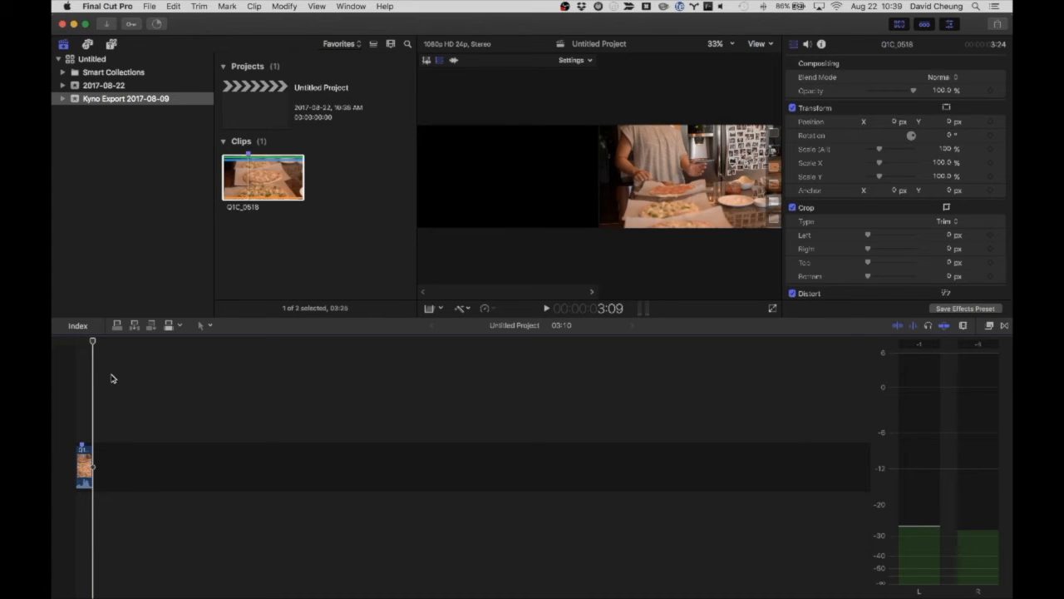
Switch to OBS and activate the "MAIN clean" scene
key("super+Tab")
key("super+Tab")
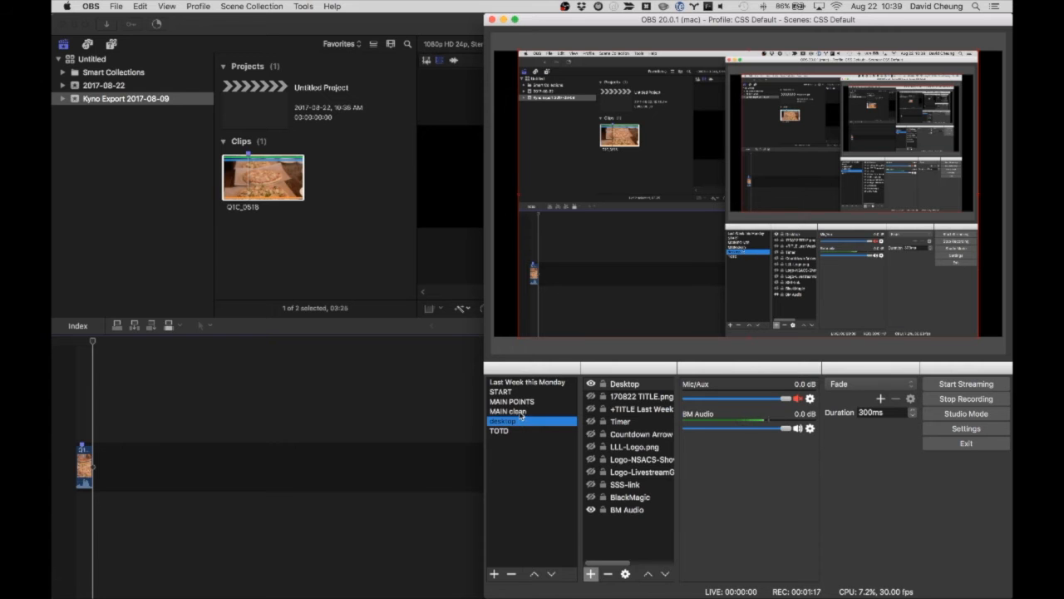
left_click(521, 412)
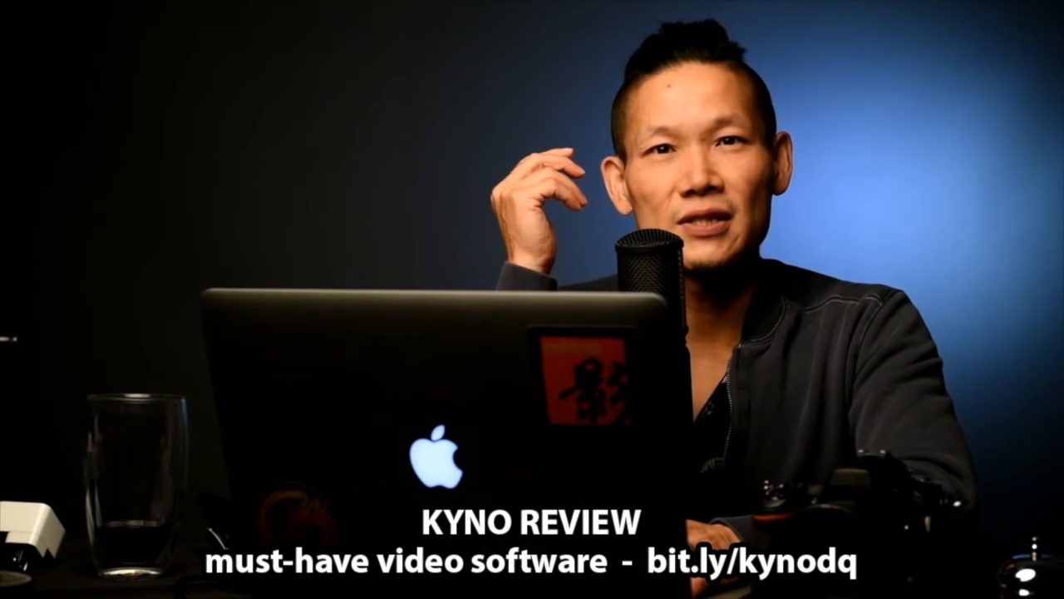